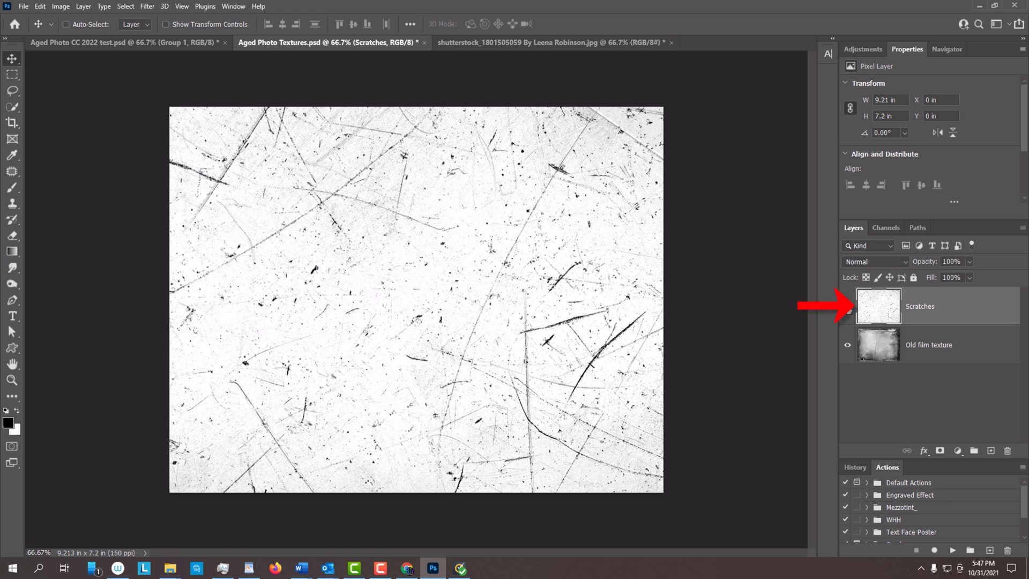
- Hide and re-show the Scratches layer to preview the Old film texture beneath it
click(847, 308)
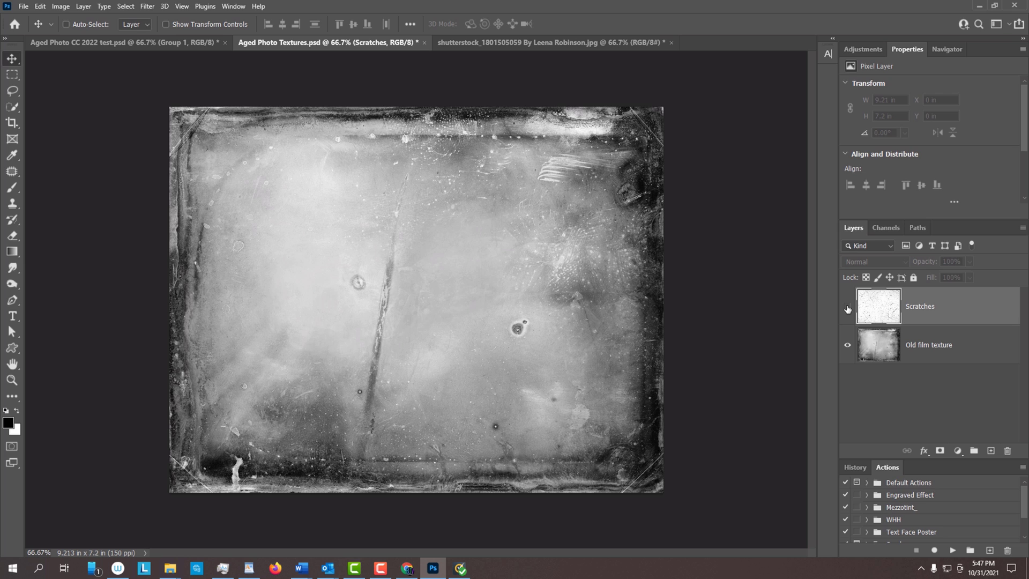
click(847, 308)
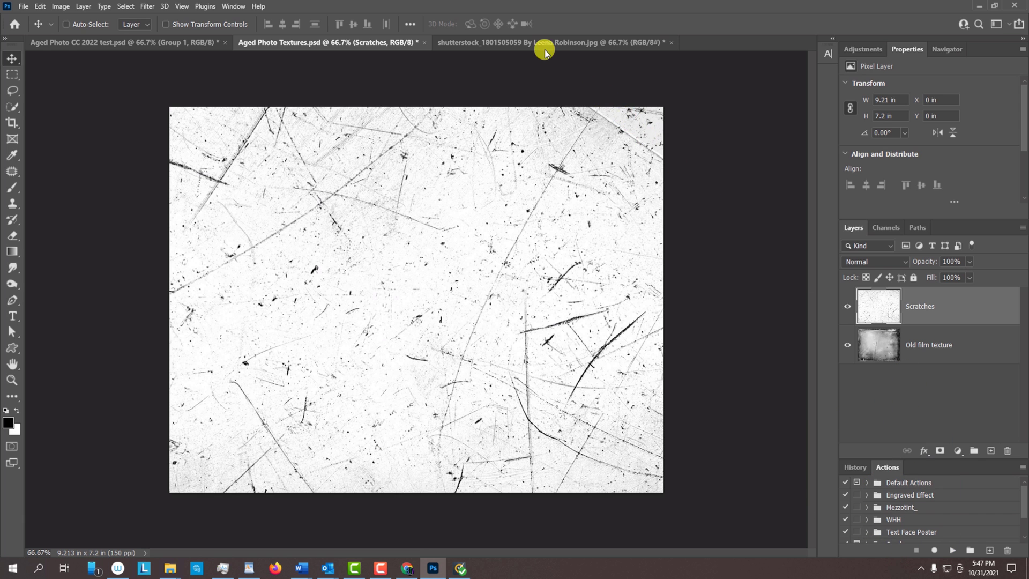
- Drag the red truck photo into Aged Photo Textures.psd as a new layer
click(546, 44)
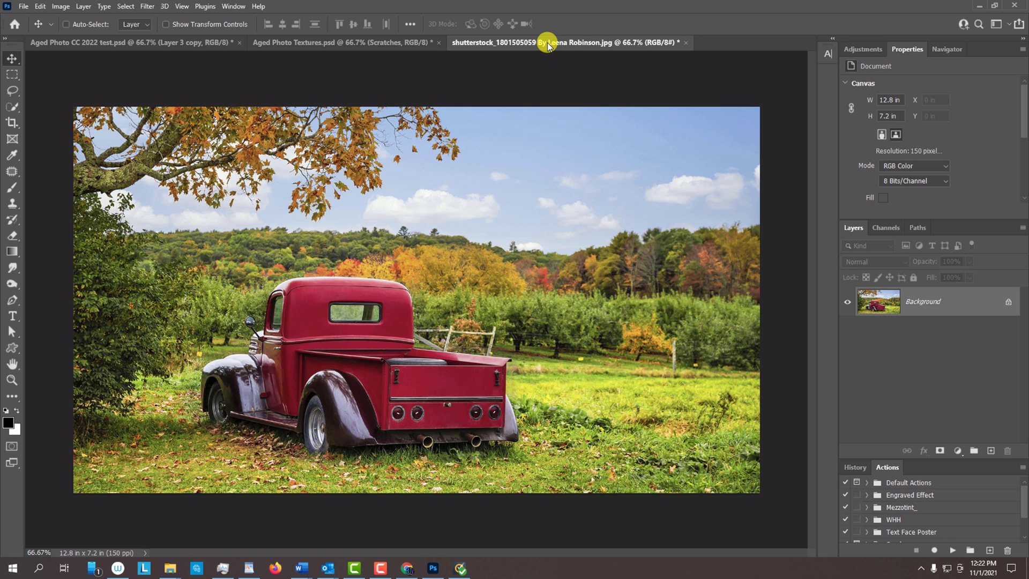
key(v)
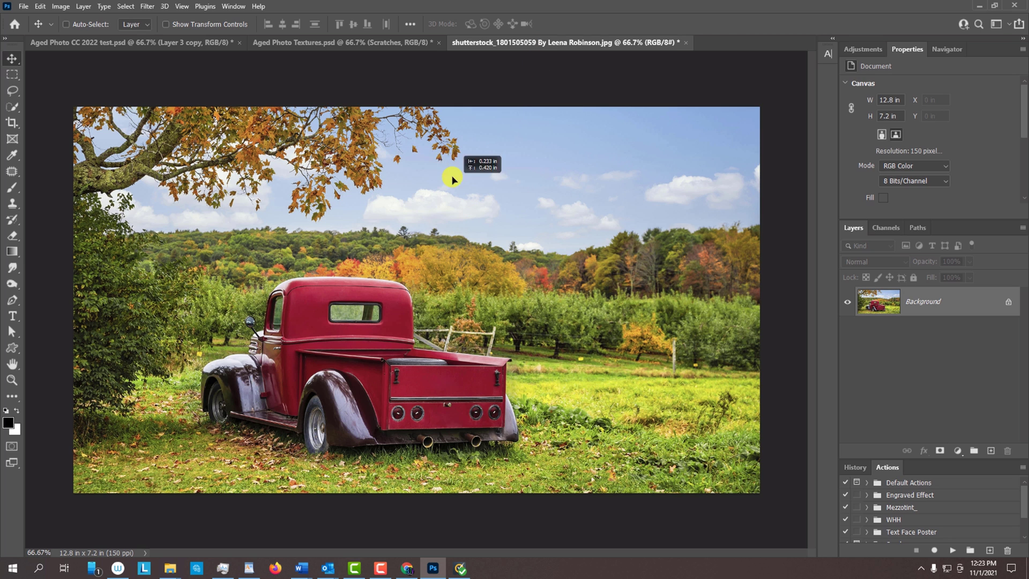
click(369, 43)
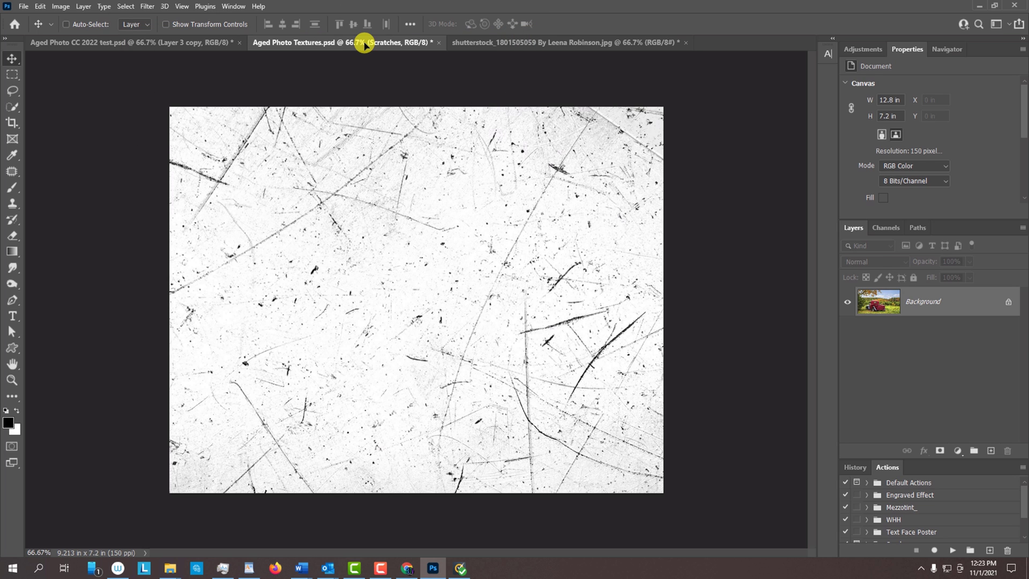
drag(365, 44, 411, 277)
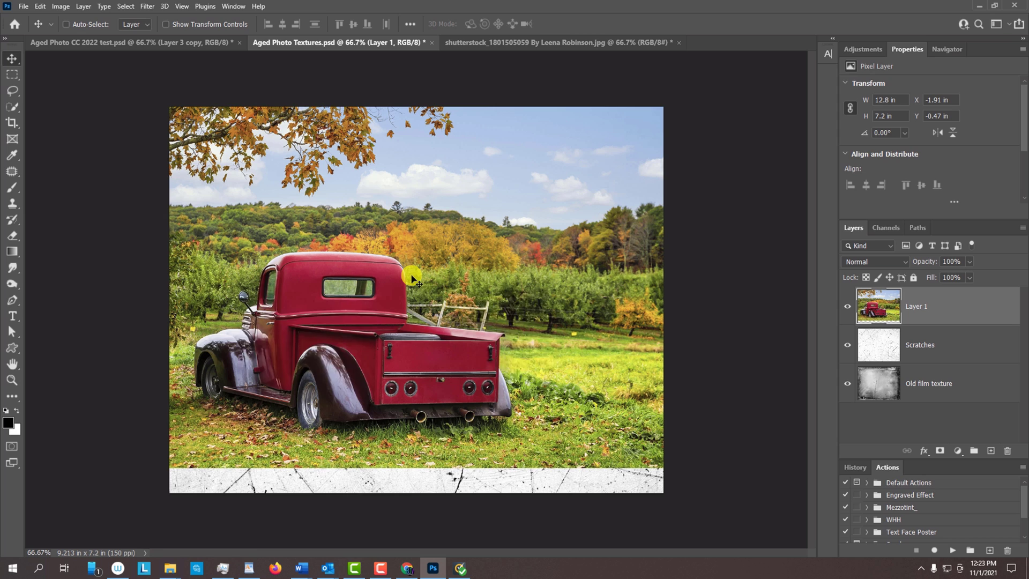
- Free-transform Layer 1, scaling it proportionally from the centre and repositioning it to fill the canvas
key(ctrl+t)
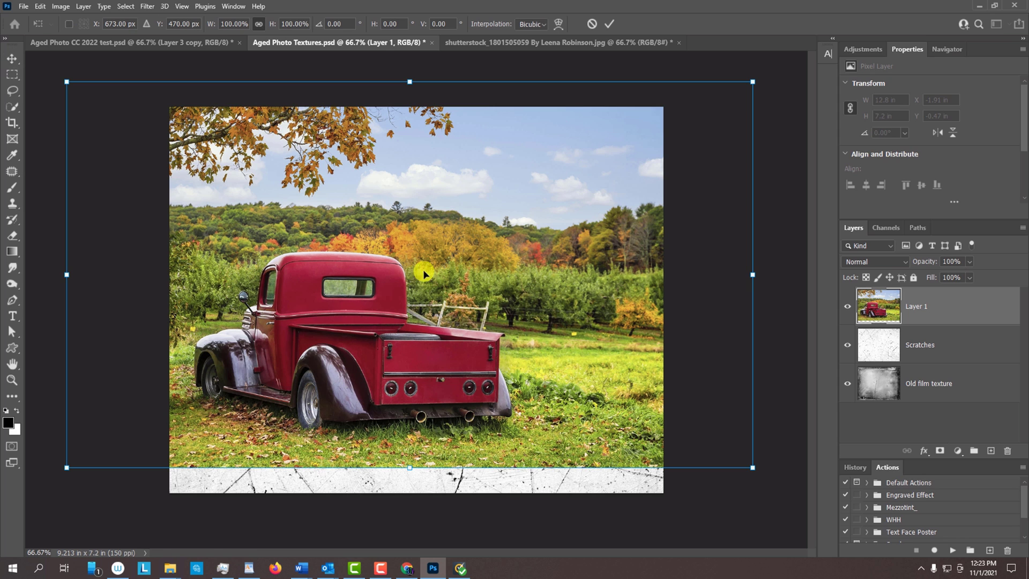
click(753, 81)
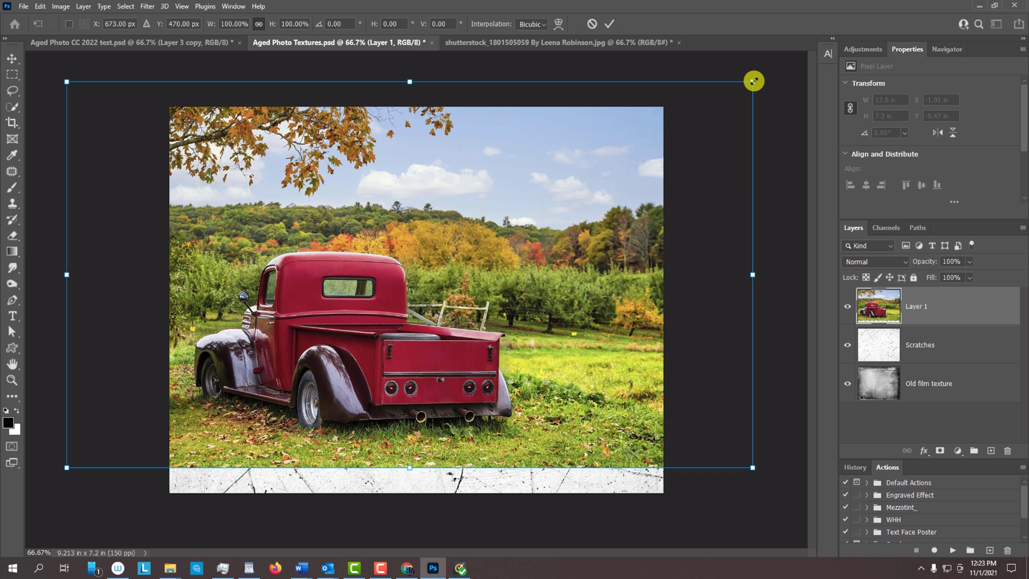
key(alt)
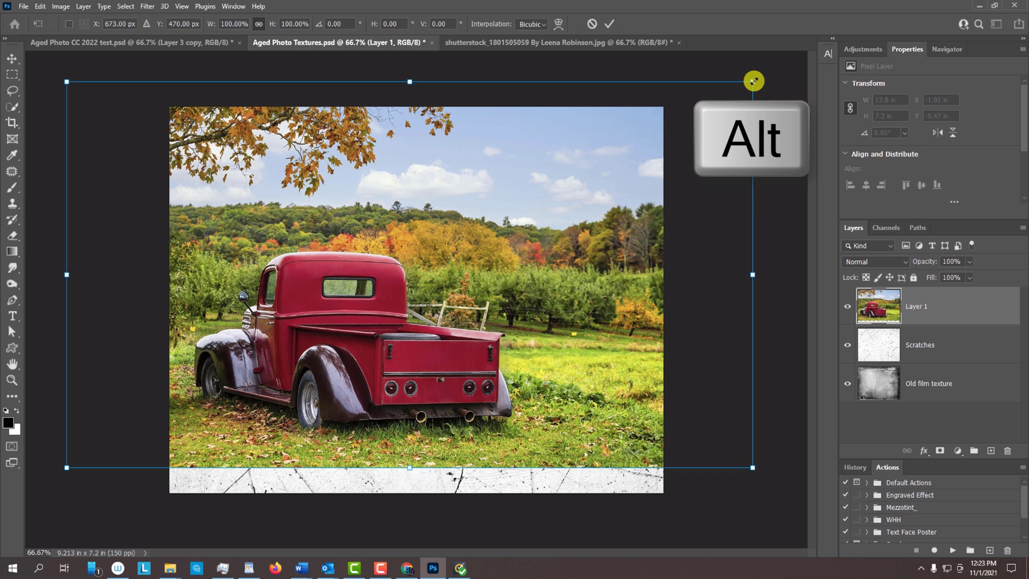
drag(753, 80, 786, 111)
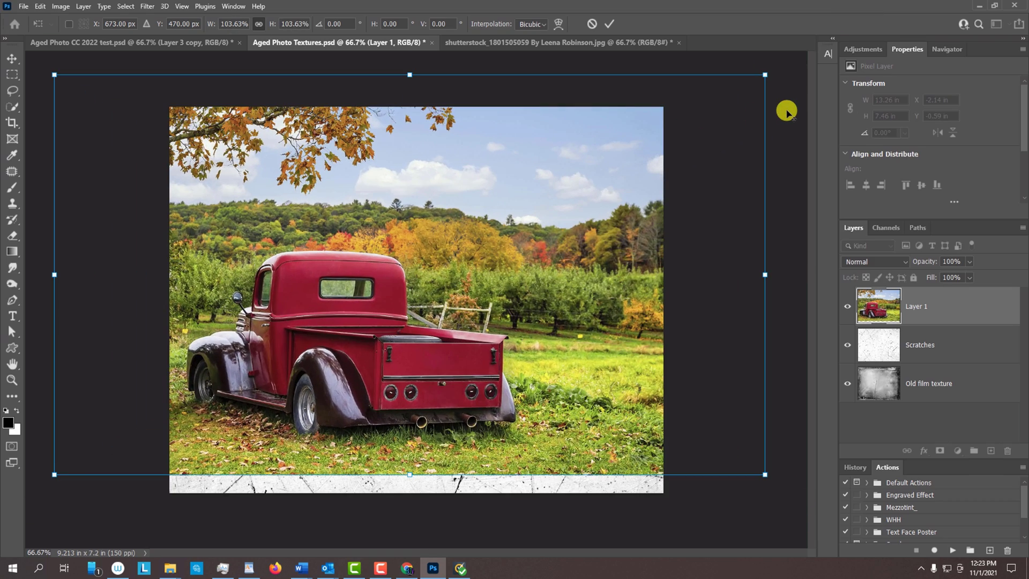
key(shift)
drag(499, 194, 548, 215)
drag(107, 97, 120, 98)
drag(469, 222, 455, 218)
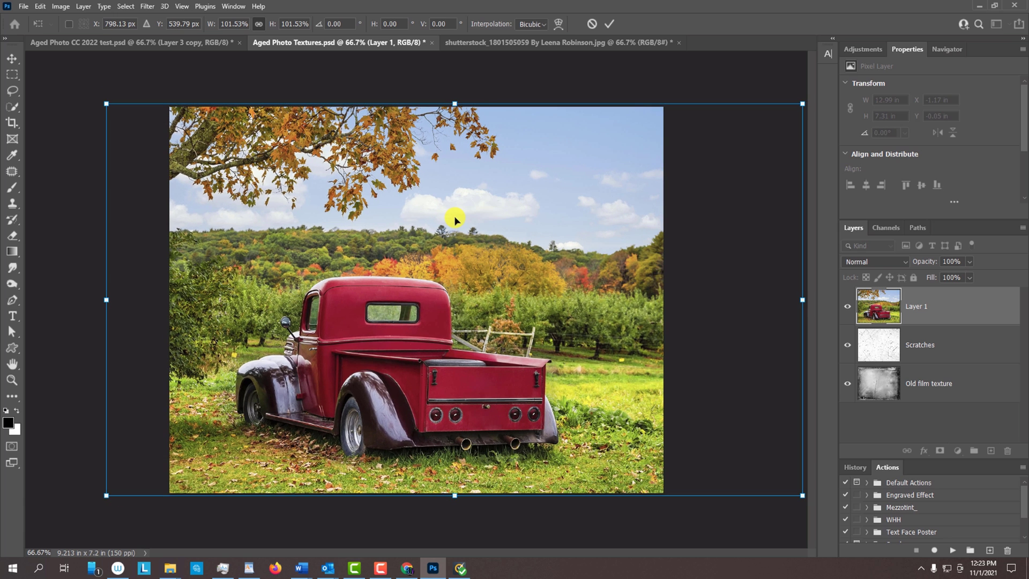
key(Return)
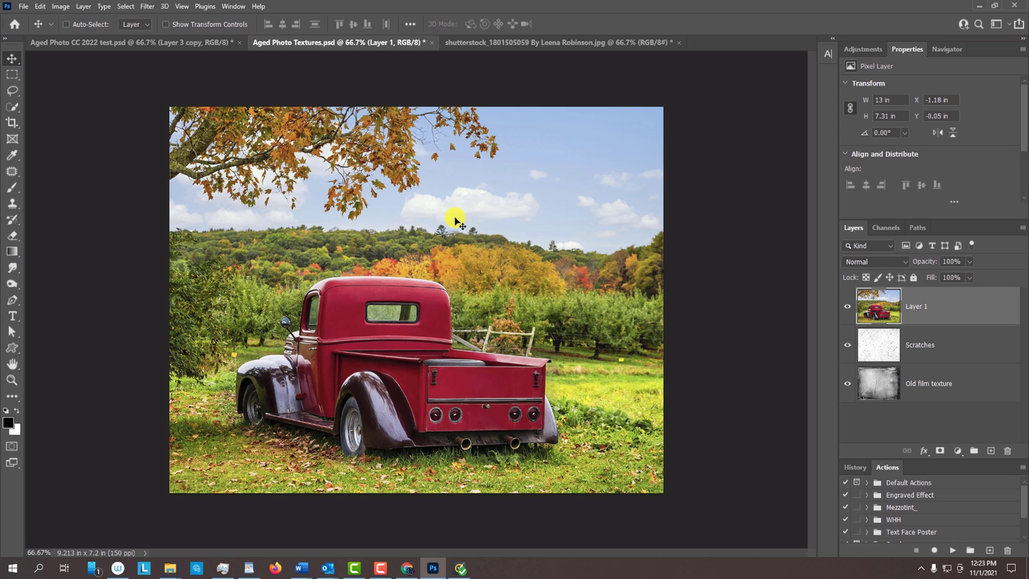
- Select all and crop the image so the truck layer is trimmed to the canvas
key(ctrl+a)
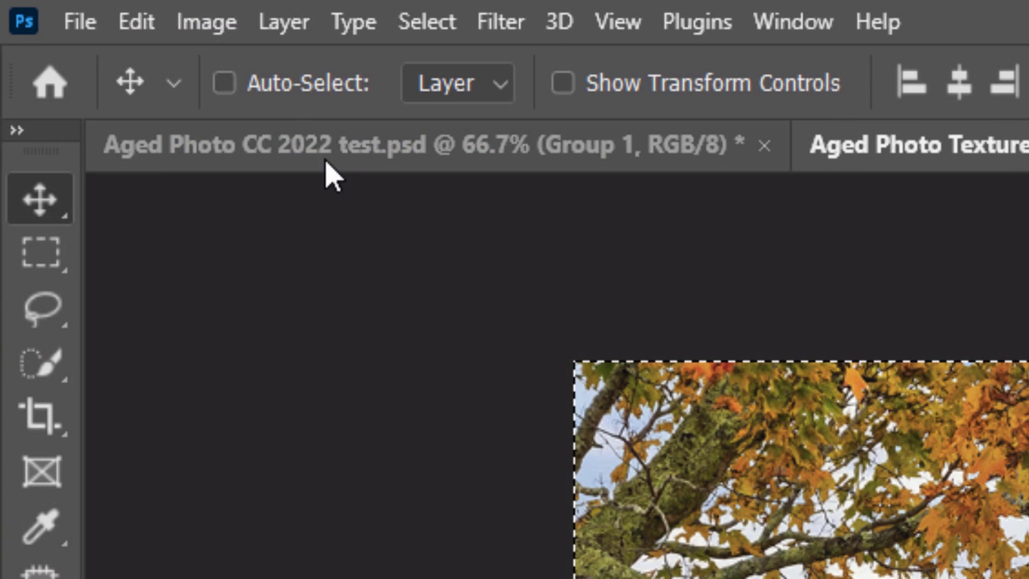
click(205, 23)
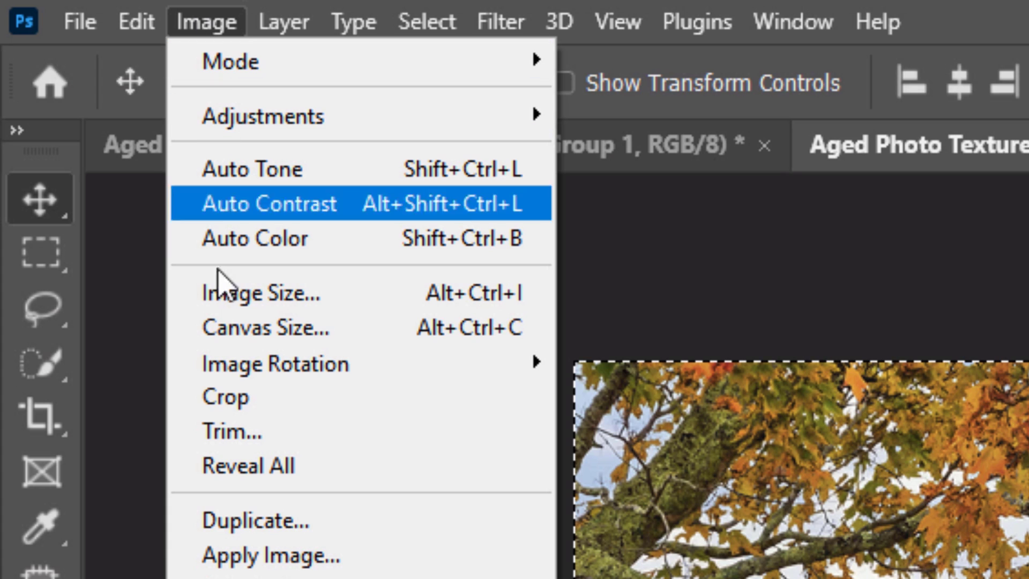
click(235, 397)
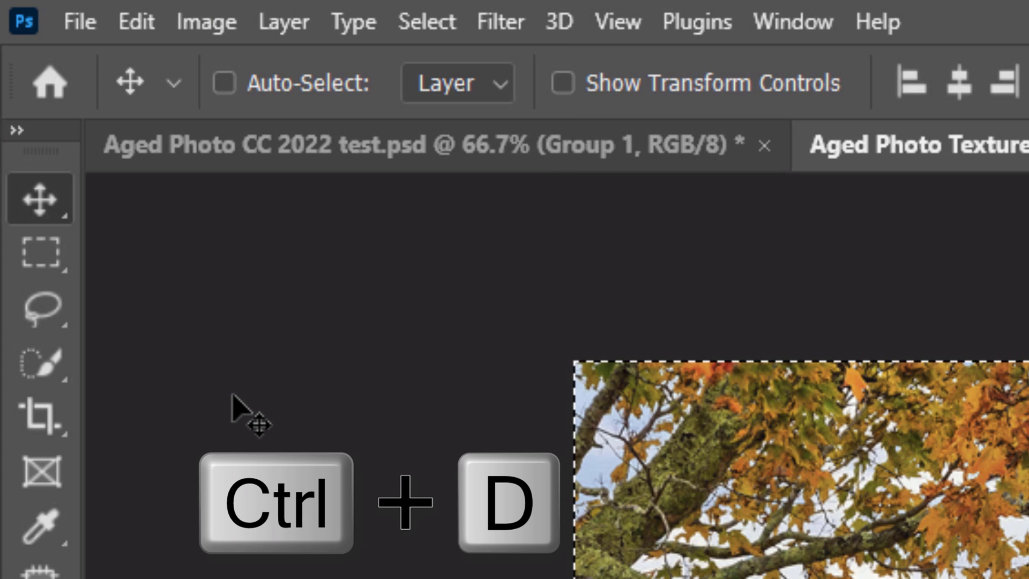
key(ctrl+d)
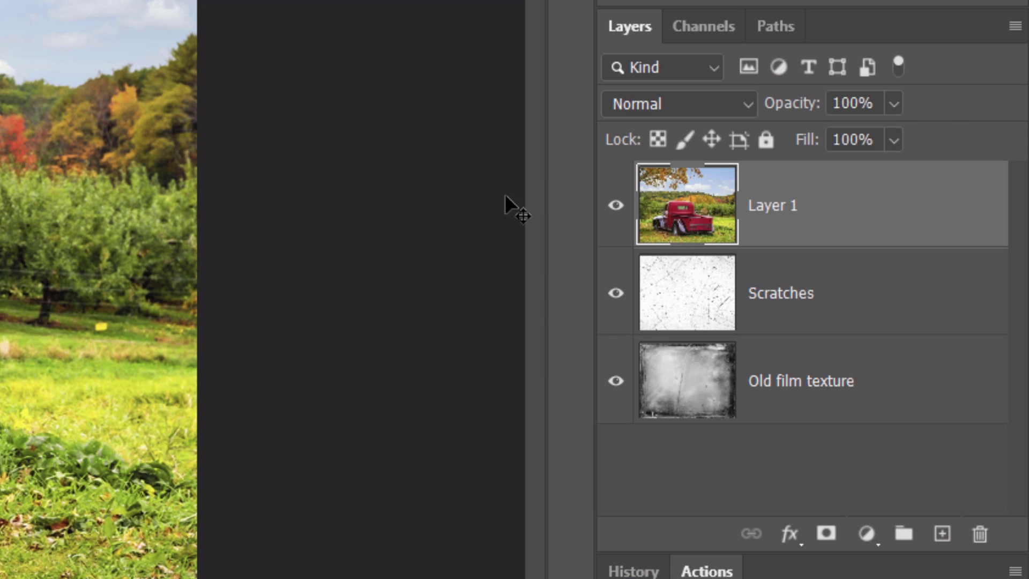
- Move Layer 1 below both texture layers and hide Old film texture and Scratches
drag(690, 213, 681, 463)
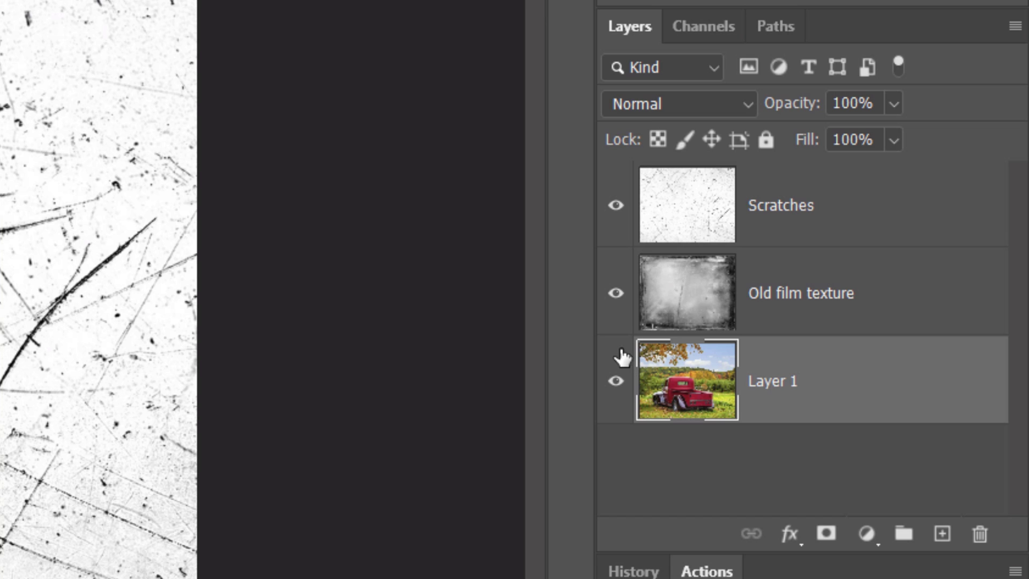
click(615, 292)
click(615, 209)
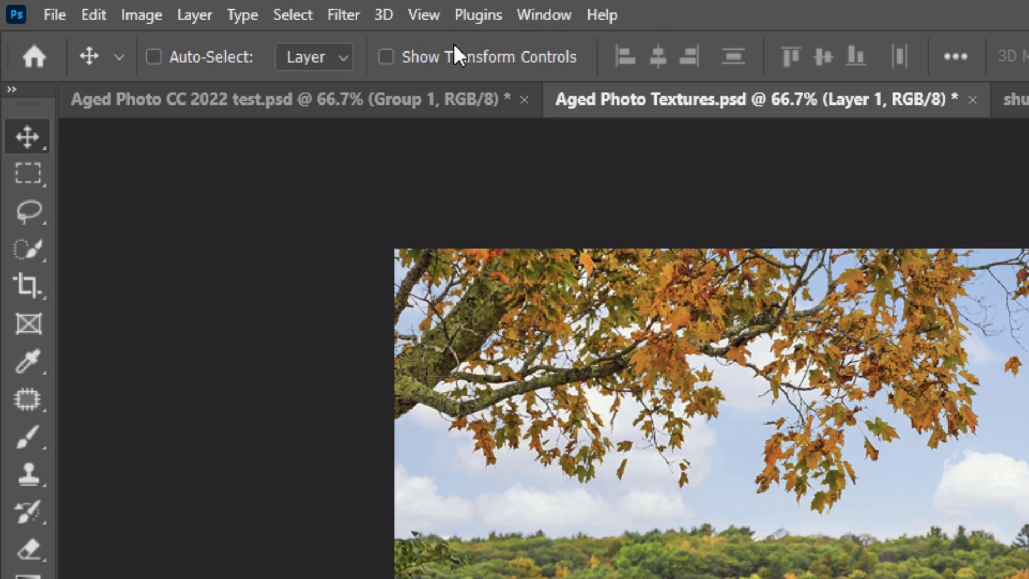
- Create a New Guide Layout with 0.24 in margins on top, left, bottom and right
click(424, 14)
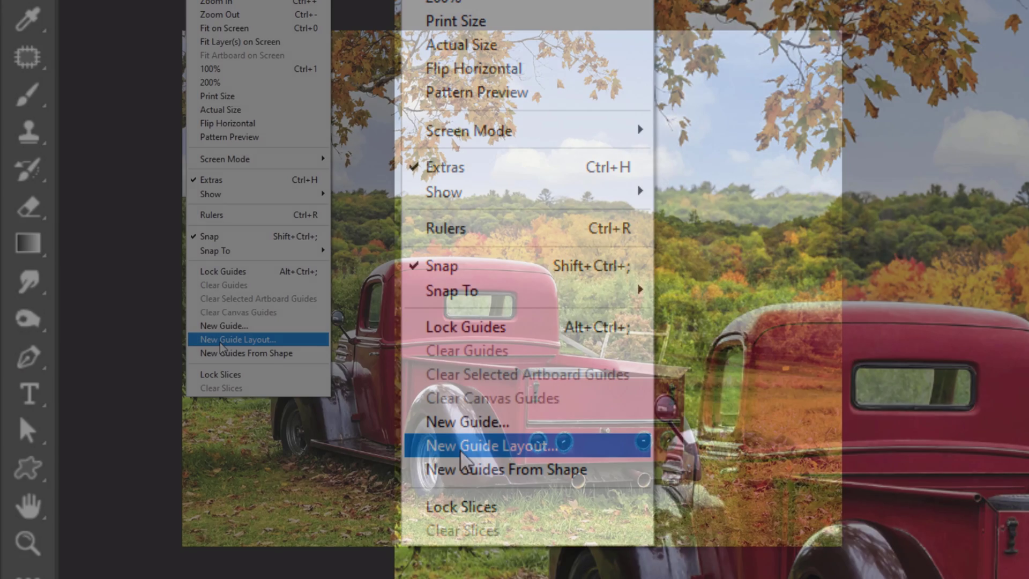
click(460, 445)
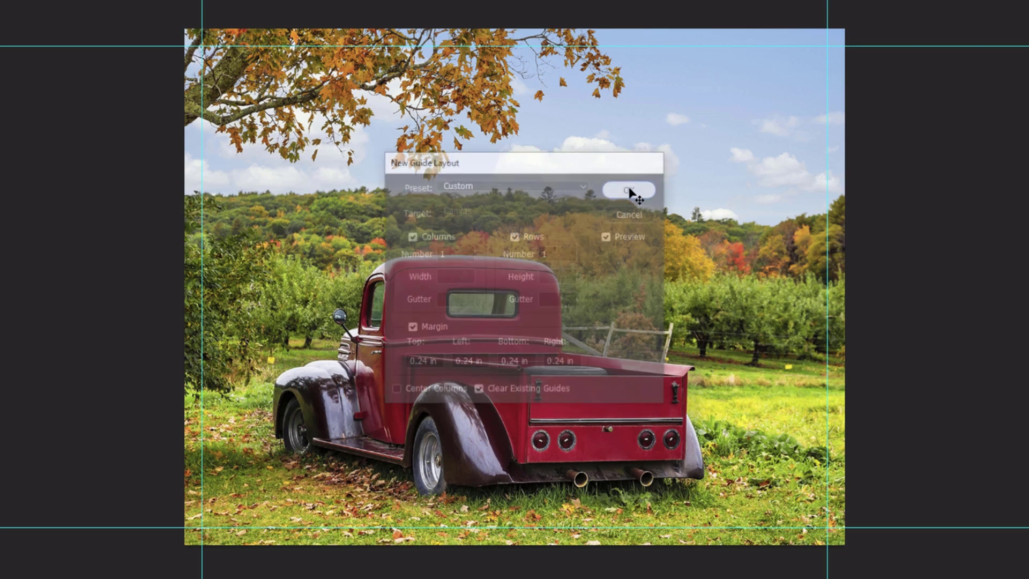
click(631, 188)
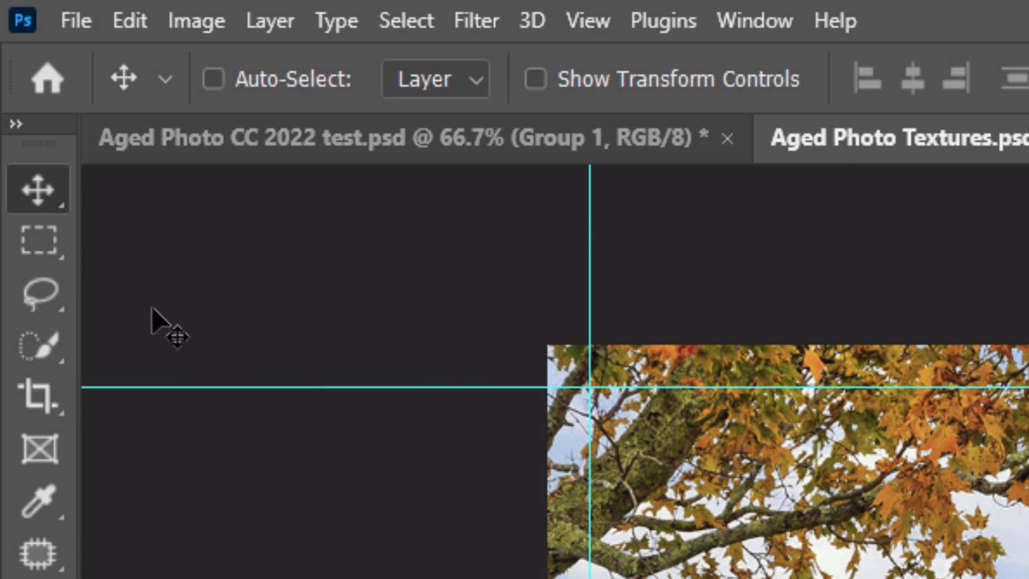
- Mask Layer 1 to a rectangular selection between the guide intersections, then hide the guides
click(46, 248)
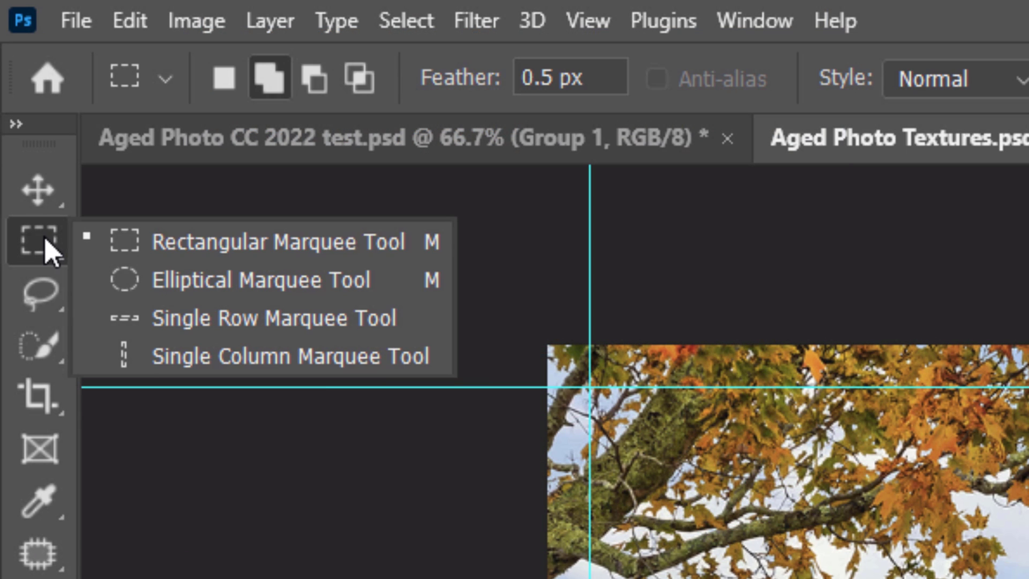
click(240, 252)
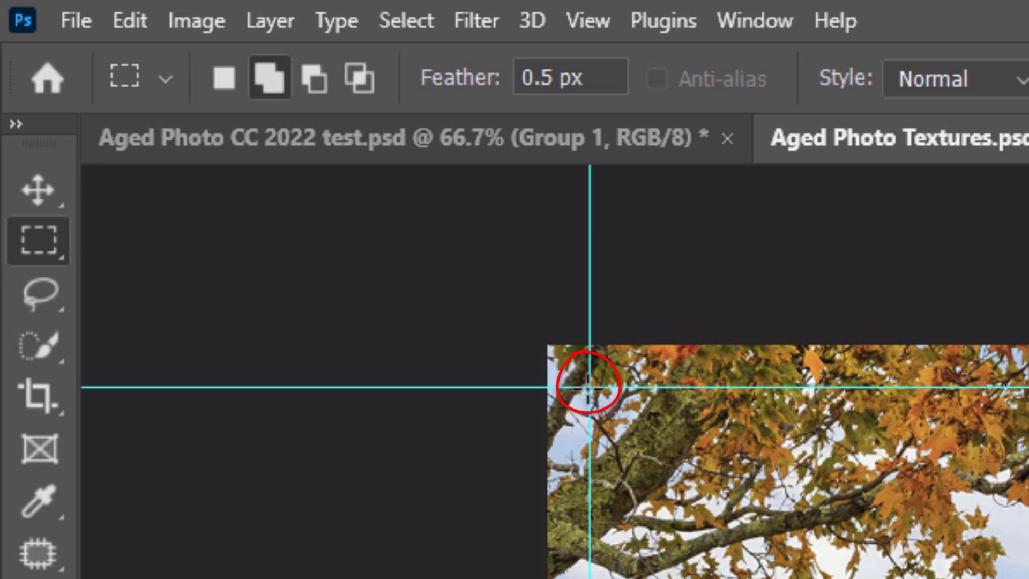
drag(587, 385, 1028, 578)
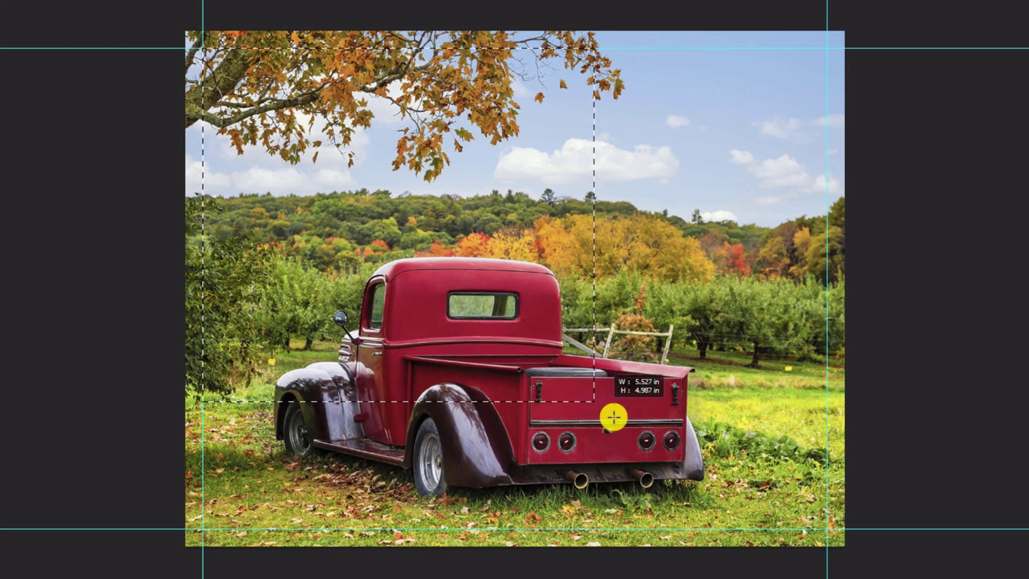
drag(613, 417, 826, 530)
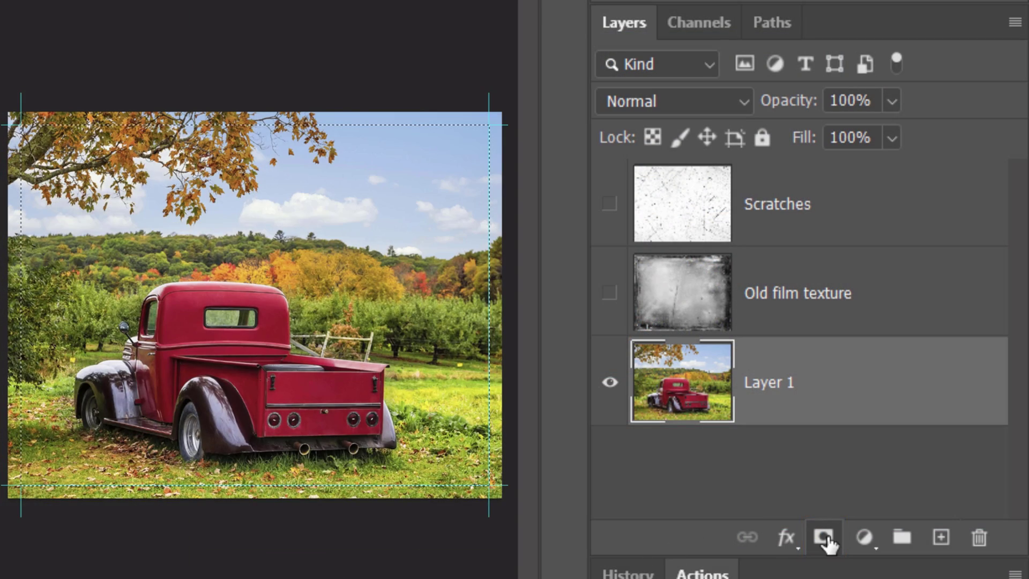
click(823, 537)
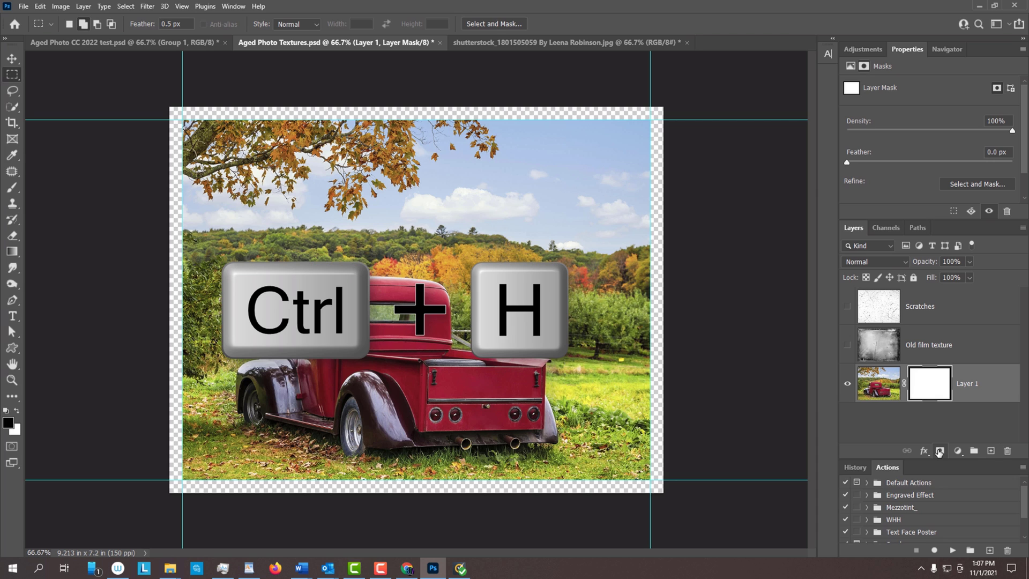
key(ctrl+h)
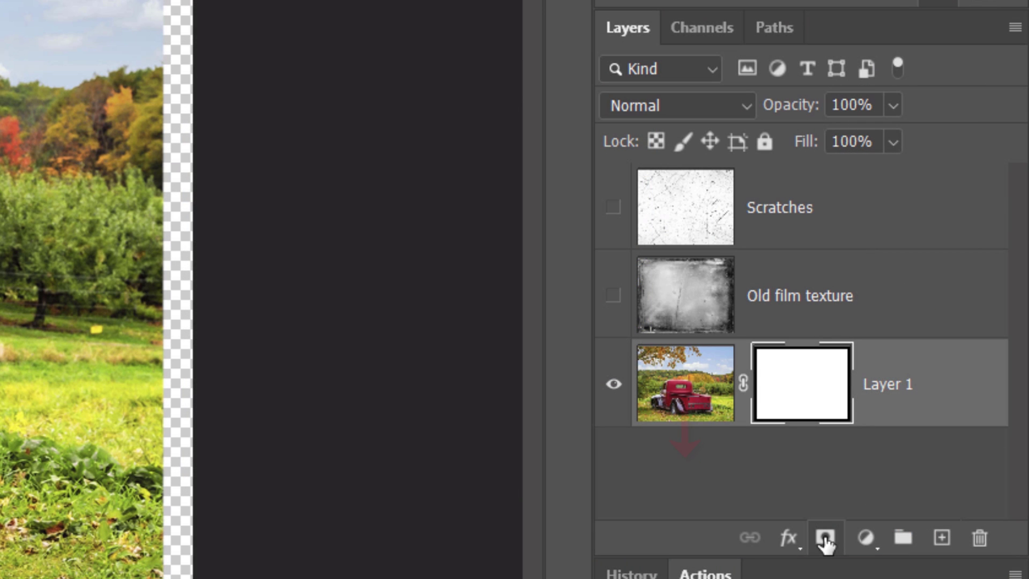
- Add Layer 2 beneath the truck photo and fill it with cream DBD1B7
ctrl+click(941, 537)
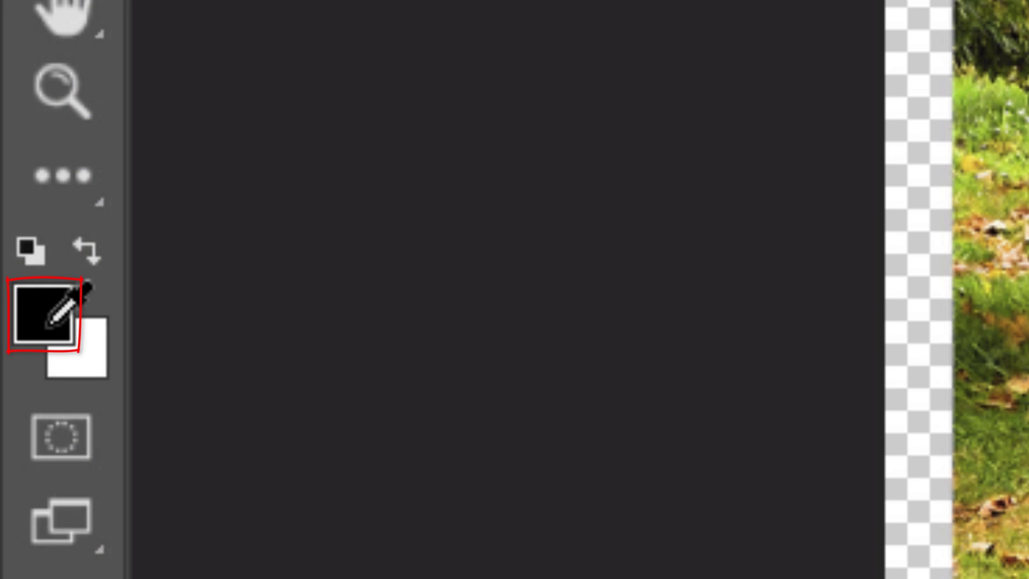
click(50, 321)
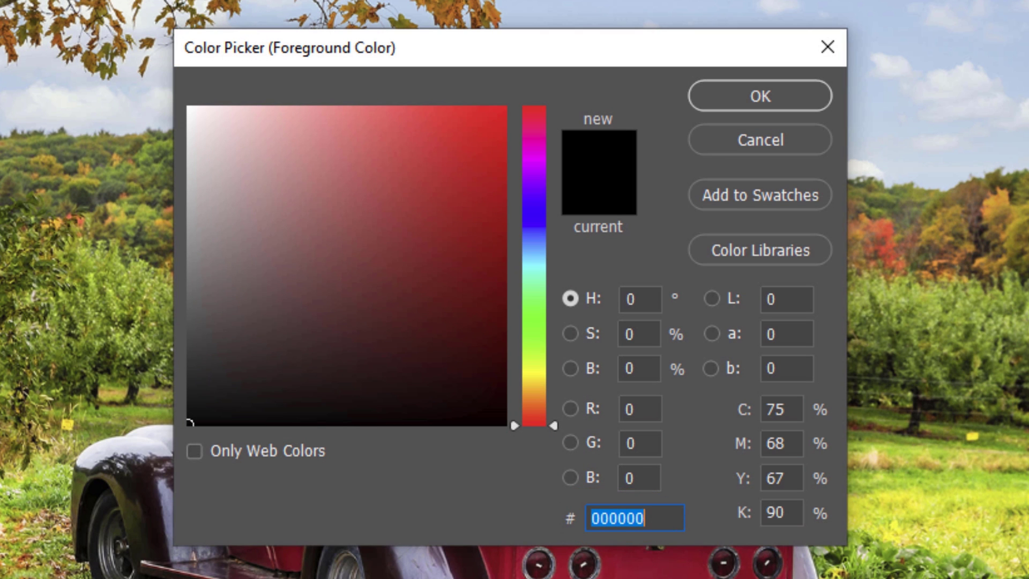
text(DB)
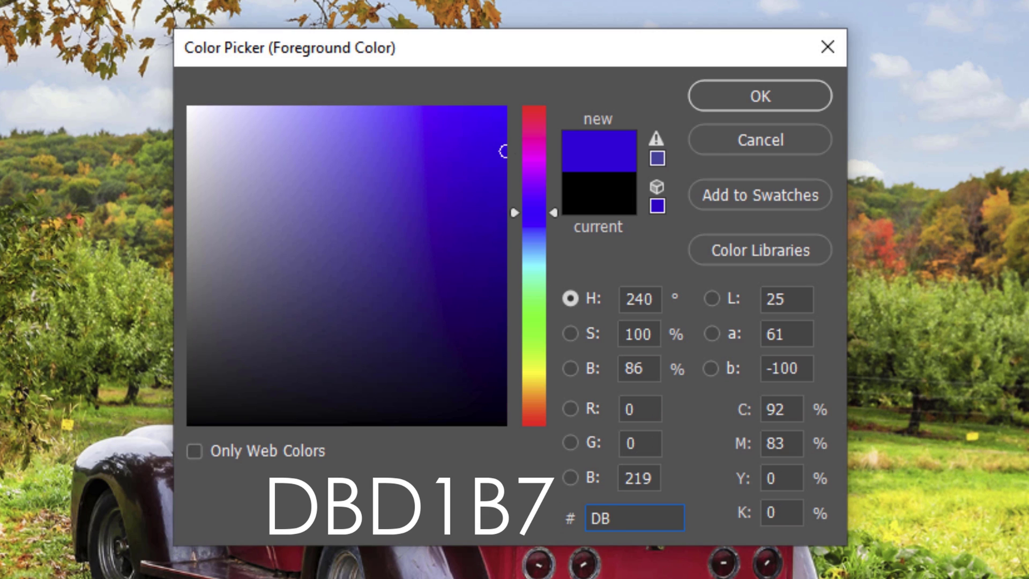
text(D1B7)
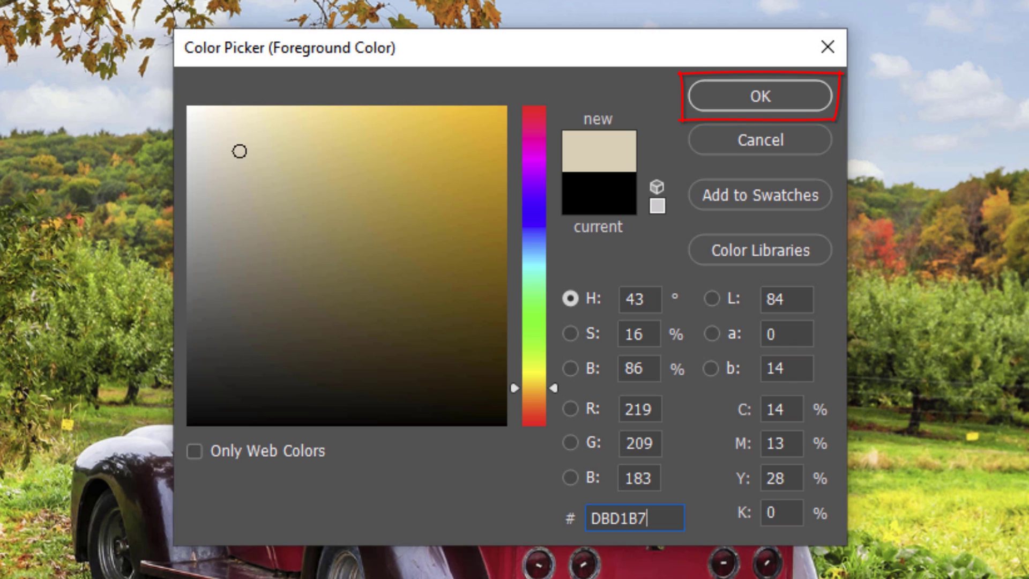
key(Return)
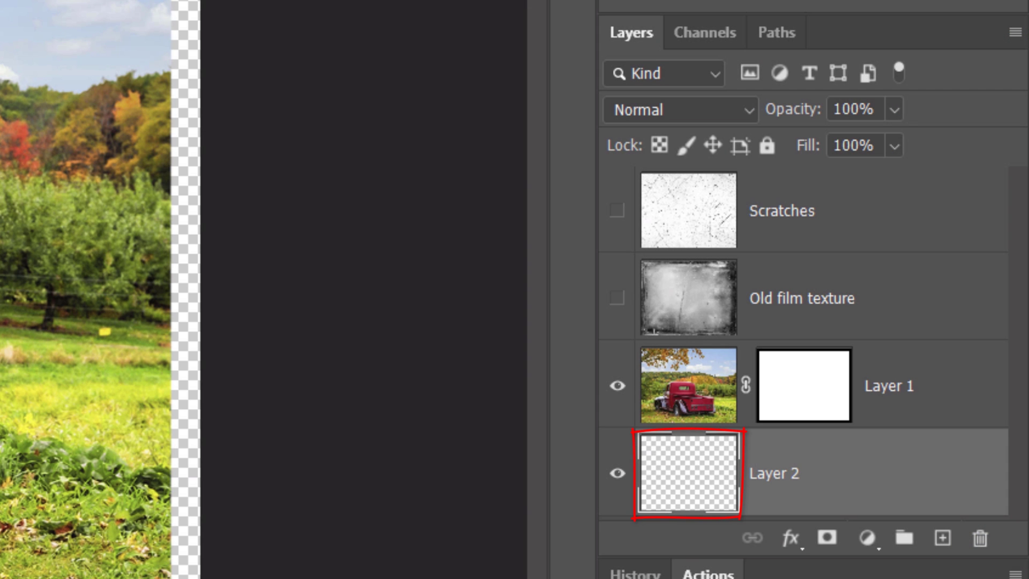
key(alt+Delete)
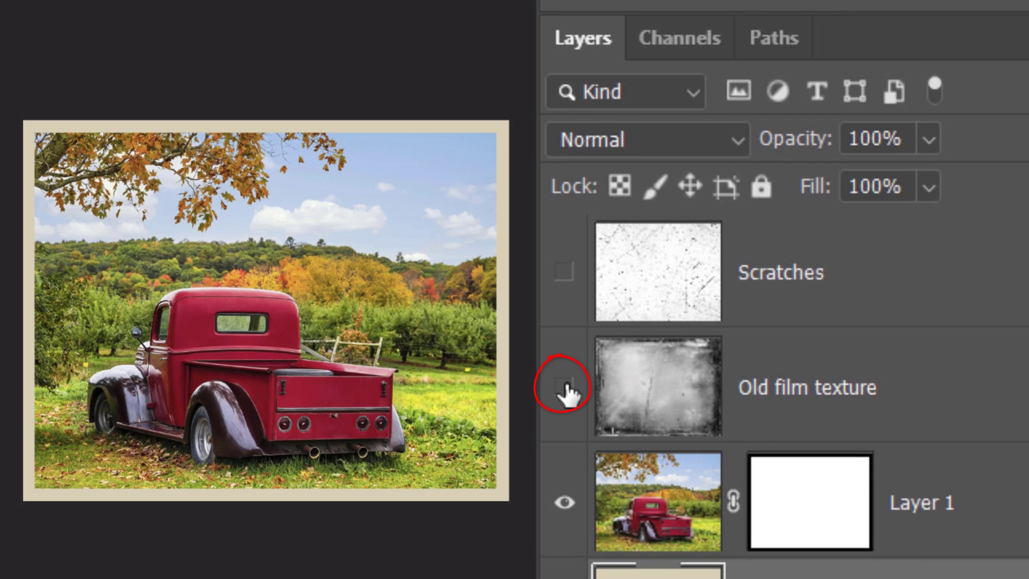
- Show Old film texture, set it to Multiply at 40% opacity, and copy Layer 1's mask onto it
click(587, 346)
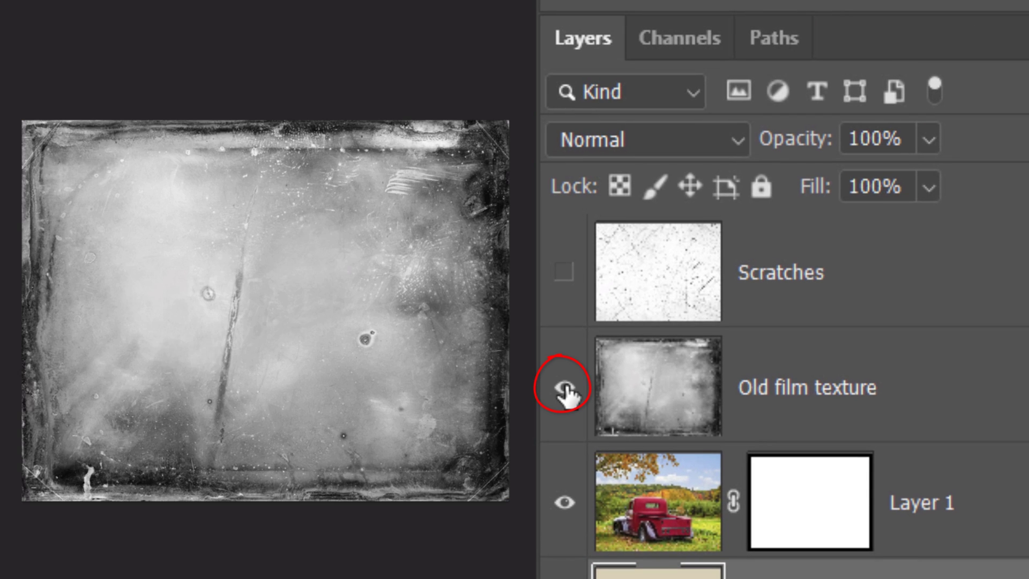
click(650, 393)
click(630, 138)
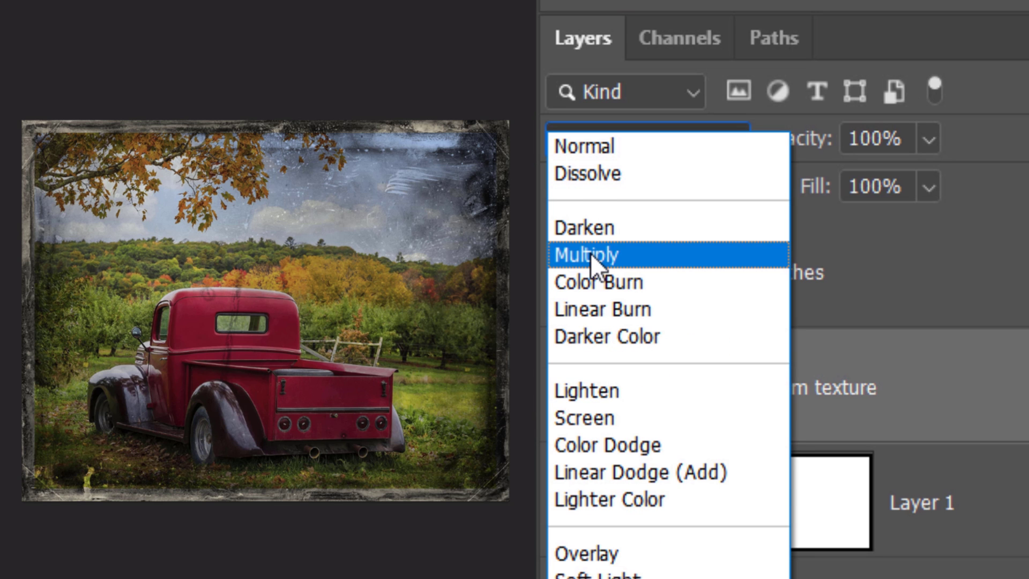
click(591, 255)
click(878, 139)
text(40)
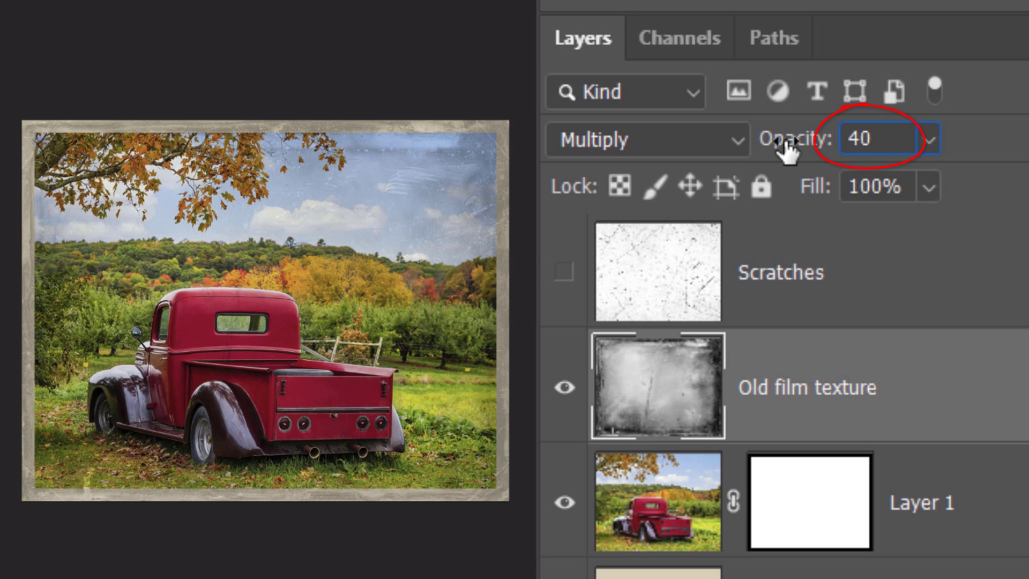
key(Return)
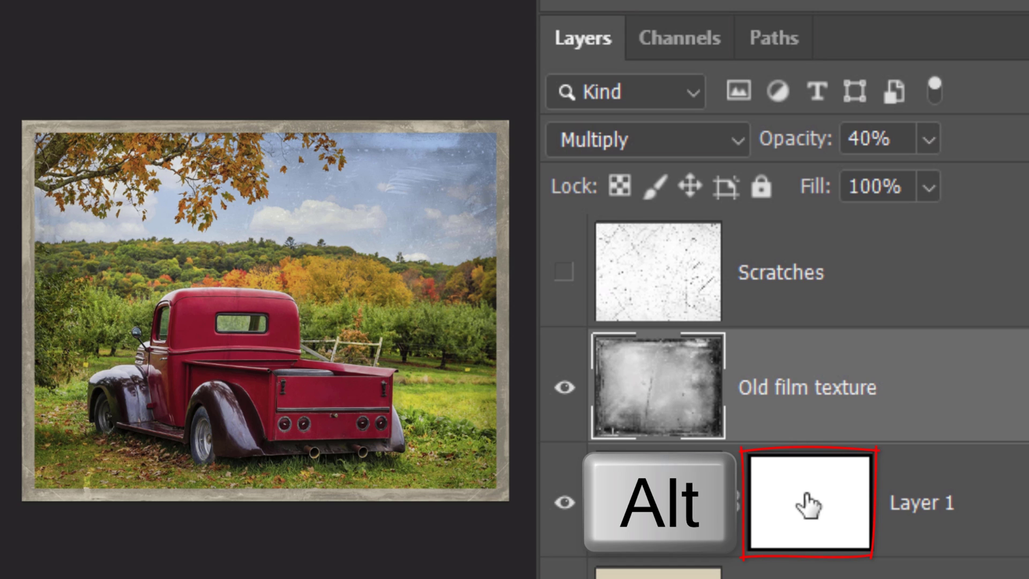
drag(809, 506, 817, 391)
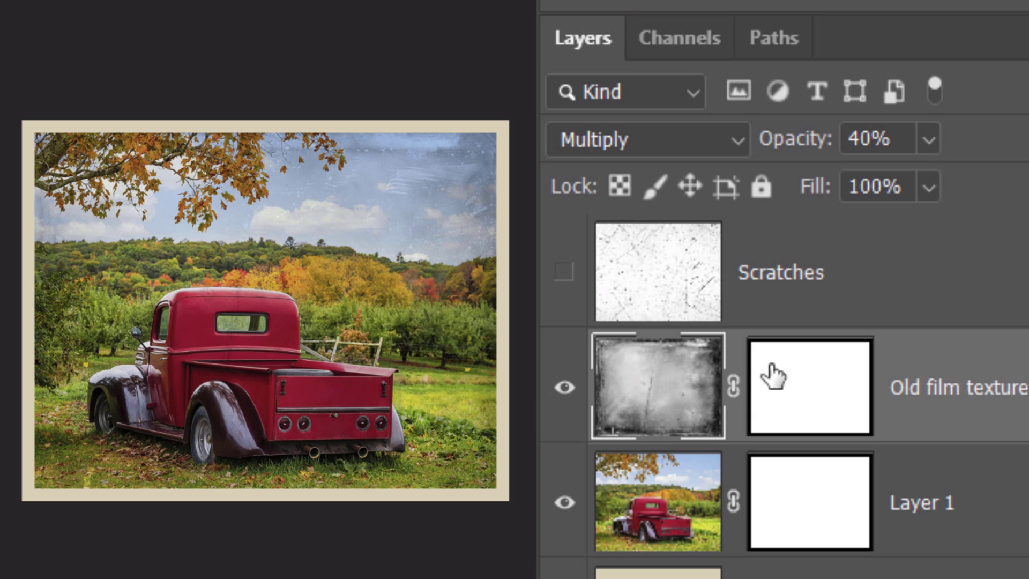
- Show the Scratches layer and set it to Linear Burn at 50% opacity
click(565, 277)
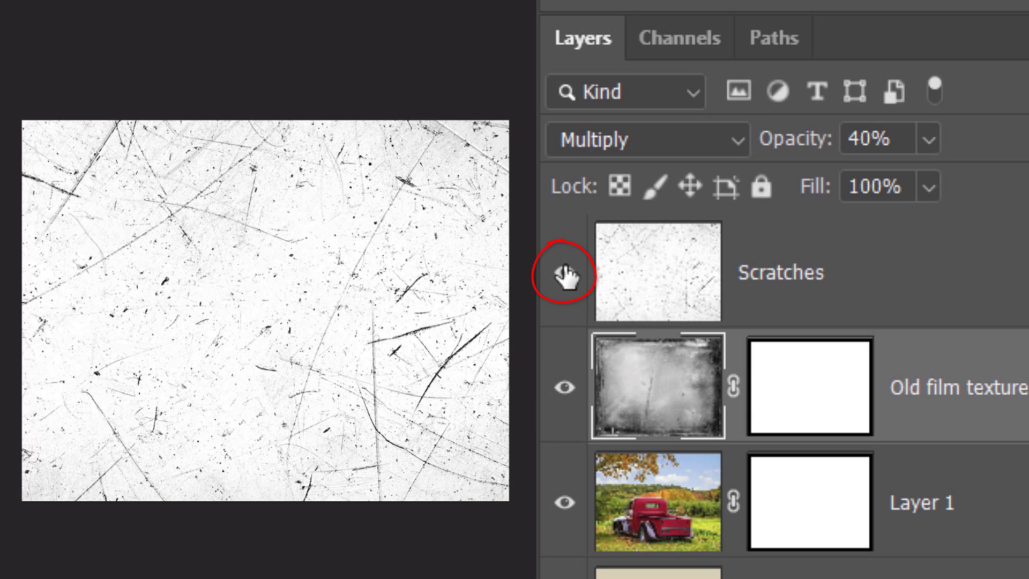
click(655, 275)
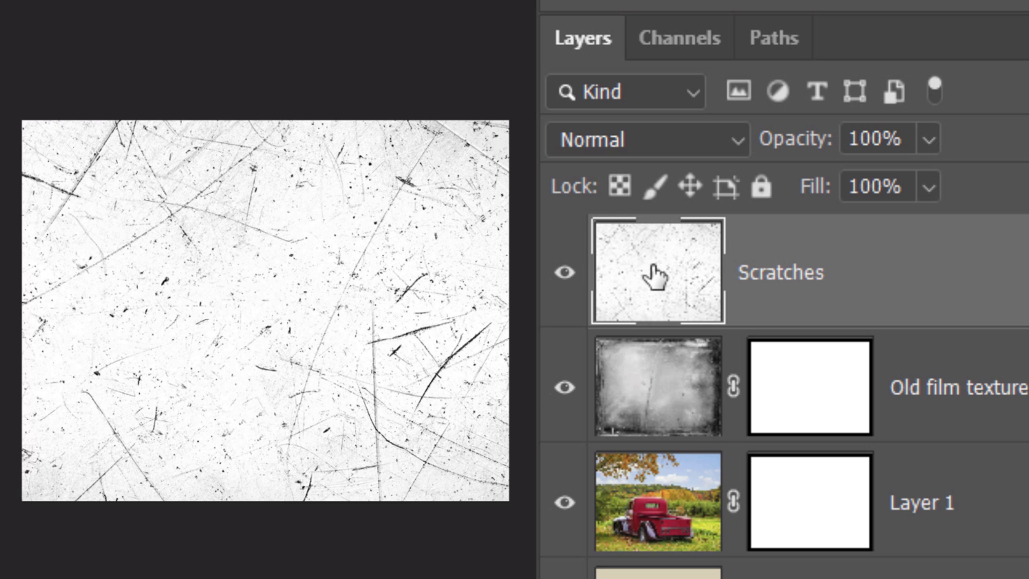
click(645, 140)
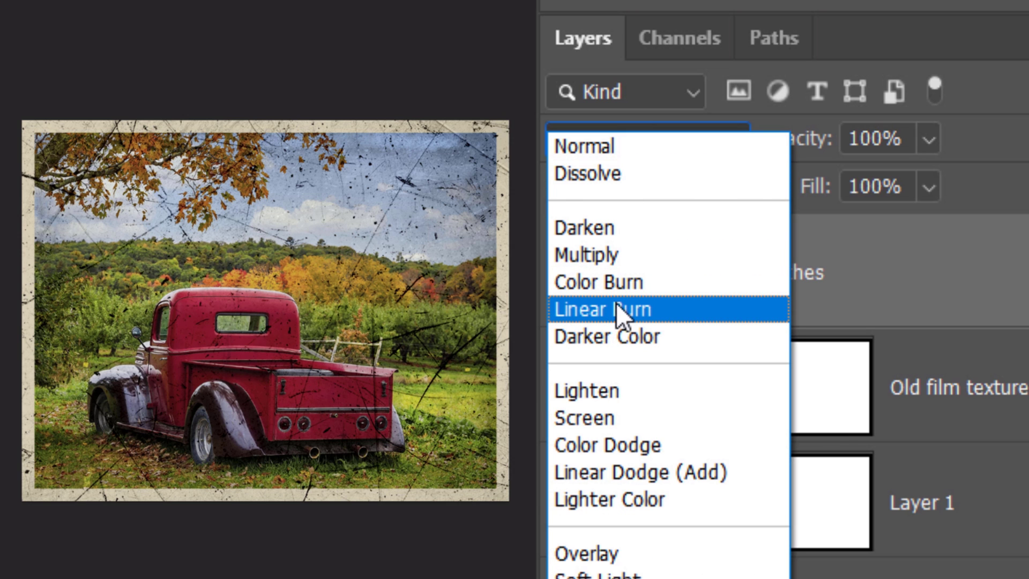
click(616, 304)
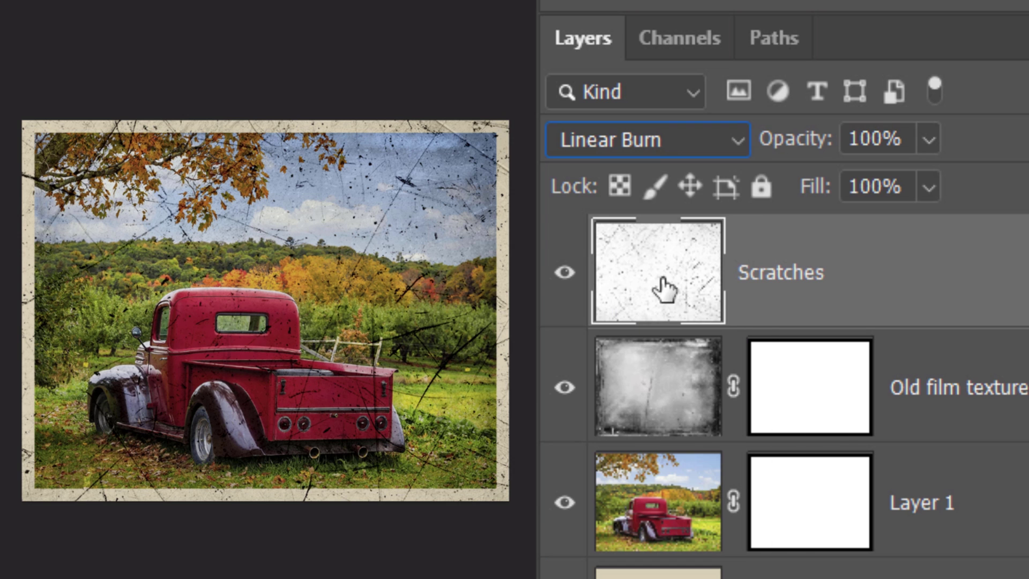
click(910, 137)
text(50)
key(Return)
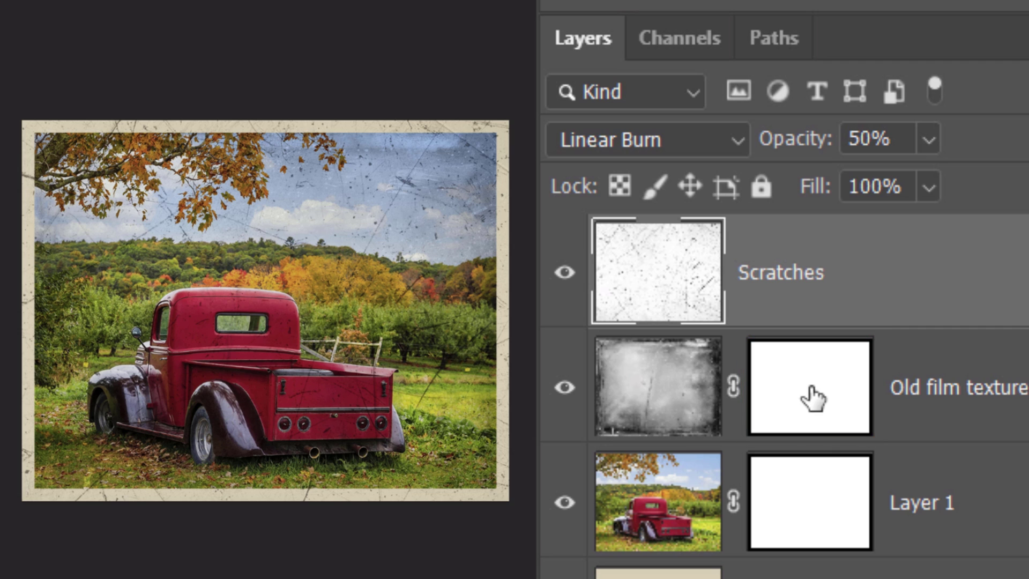
- Copy the film texture's mask onto Scratches and invert it
drag(813, 397, 807, 274)
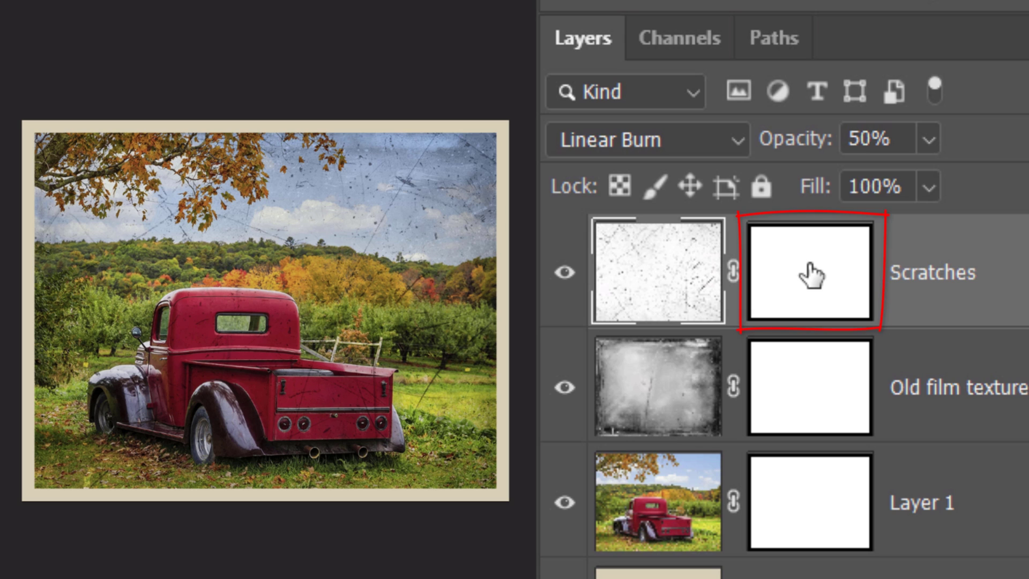
click(813, 277)
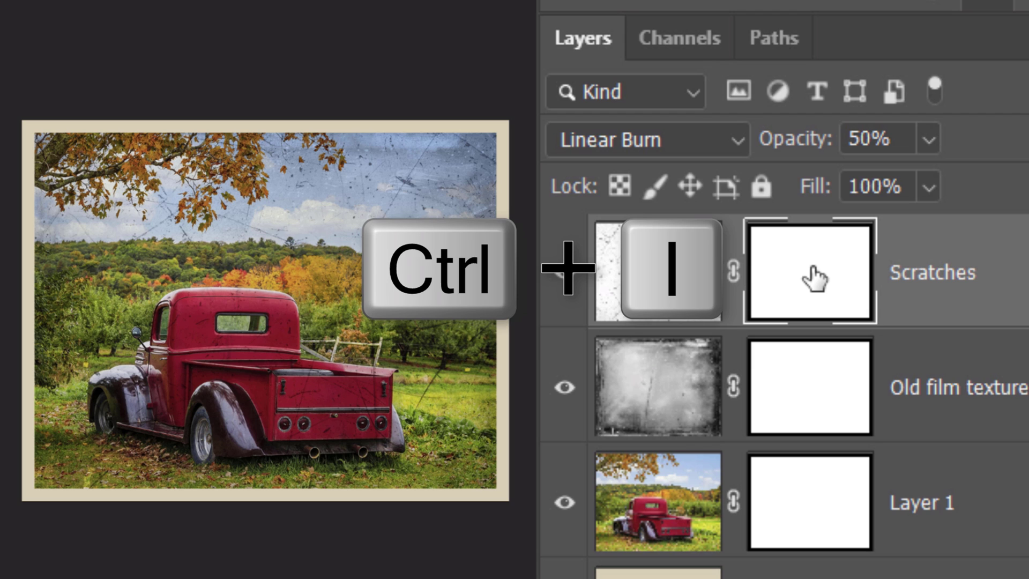
key(ctrl+i)
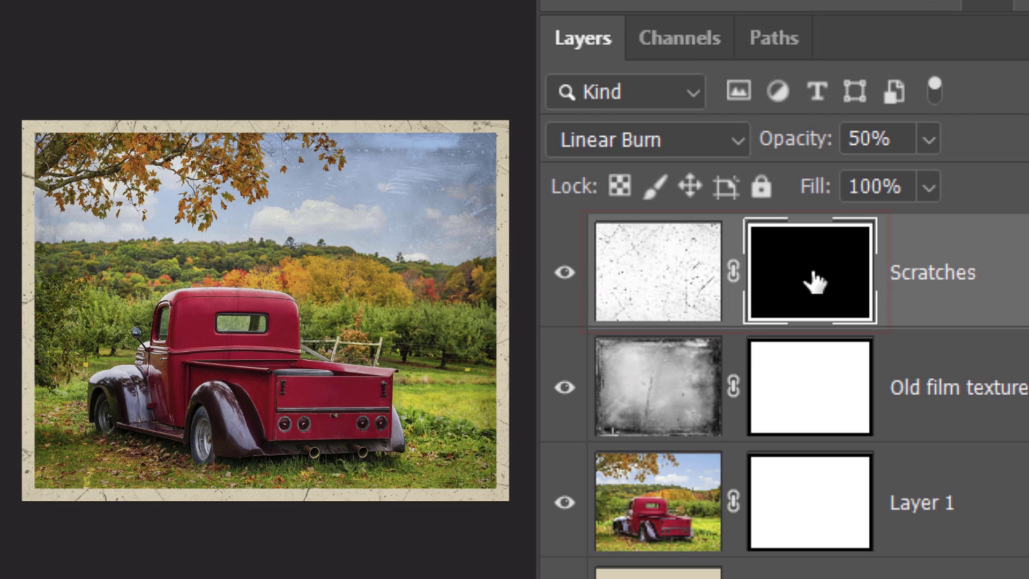
- Duplicate Scratches, set the copy to Linear Dodge (Add), and invert it into light scratches
key(ctrl+j)
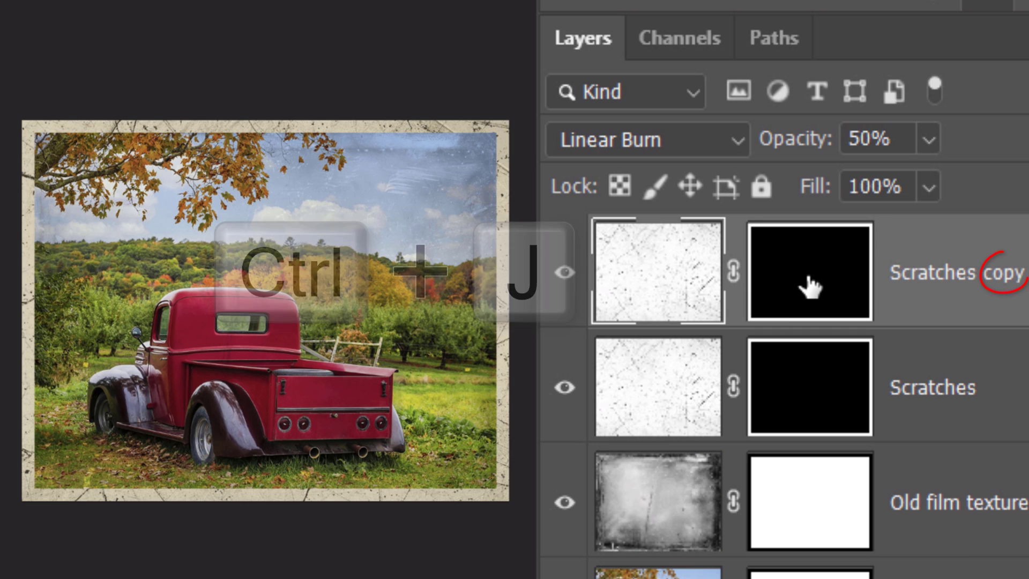
click(636, 144)
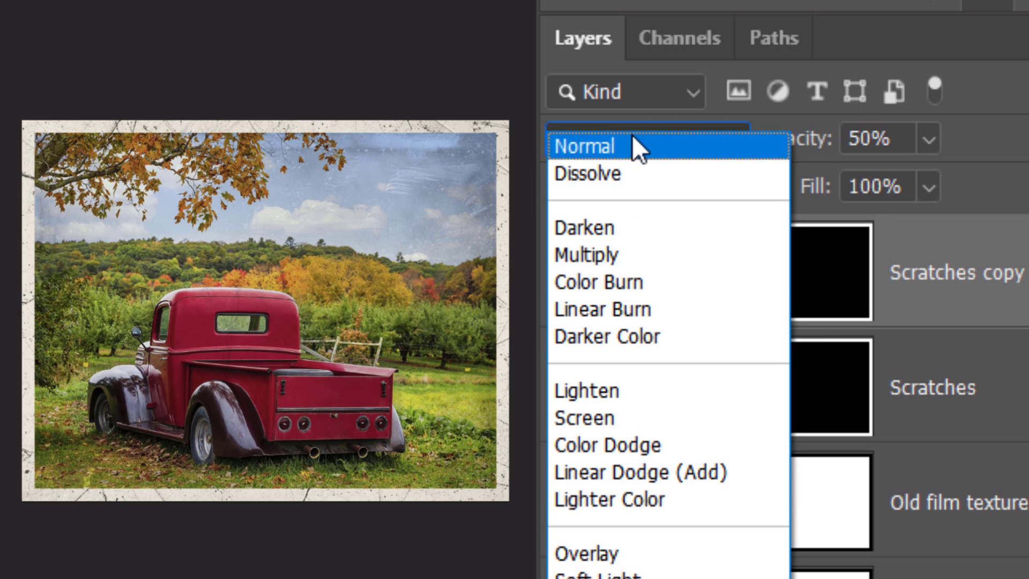
click(609, 472)
key(ctrl+i)
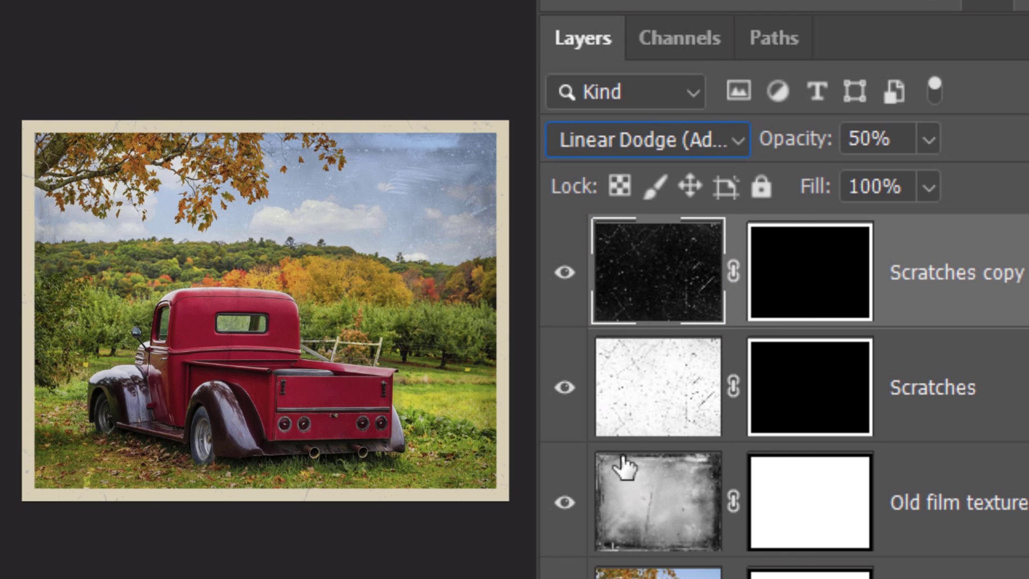
- Invert the Scratches copy's mask and set the layer's opacity to 35%
click(794, 281)
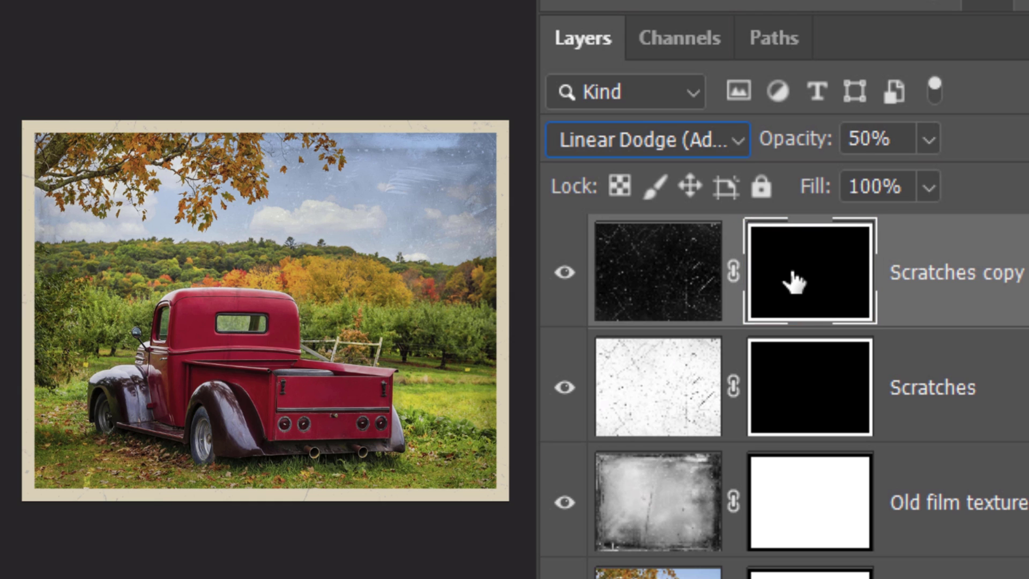
key(ctrl+i)
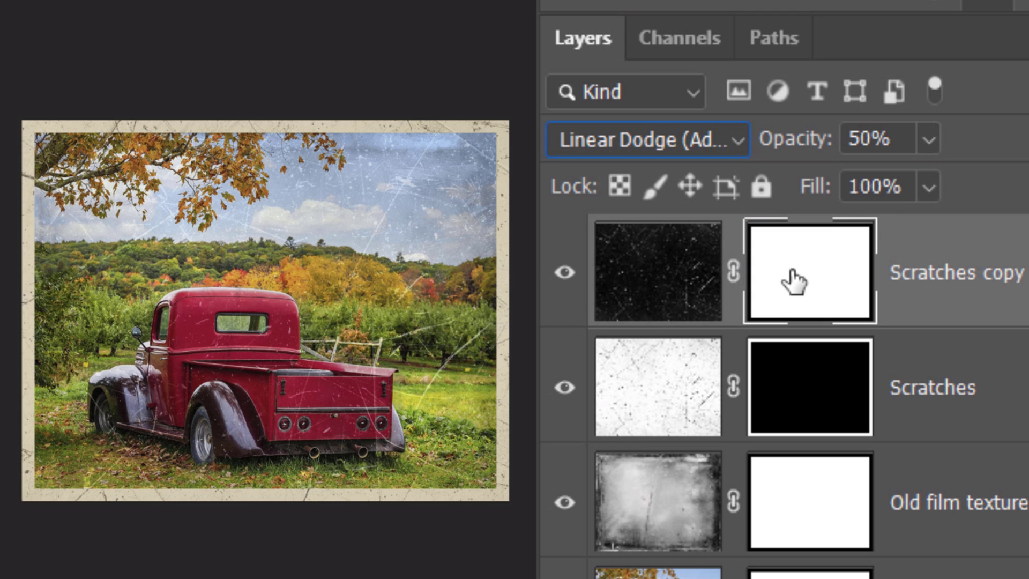
click(876, 139)
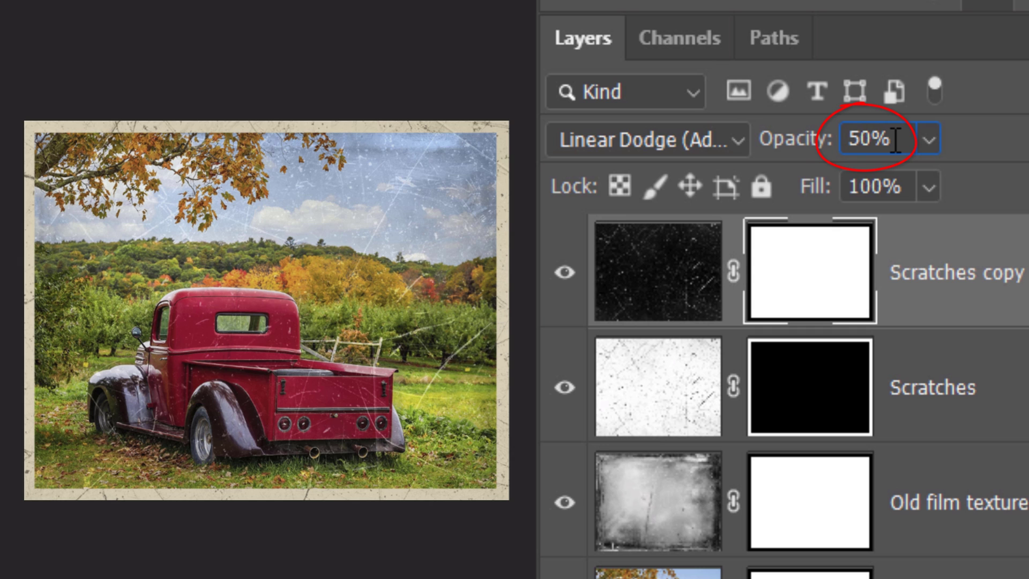
text(35)
key(Return)
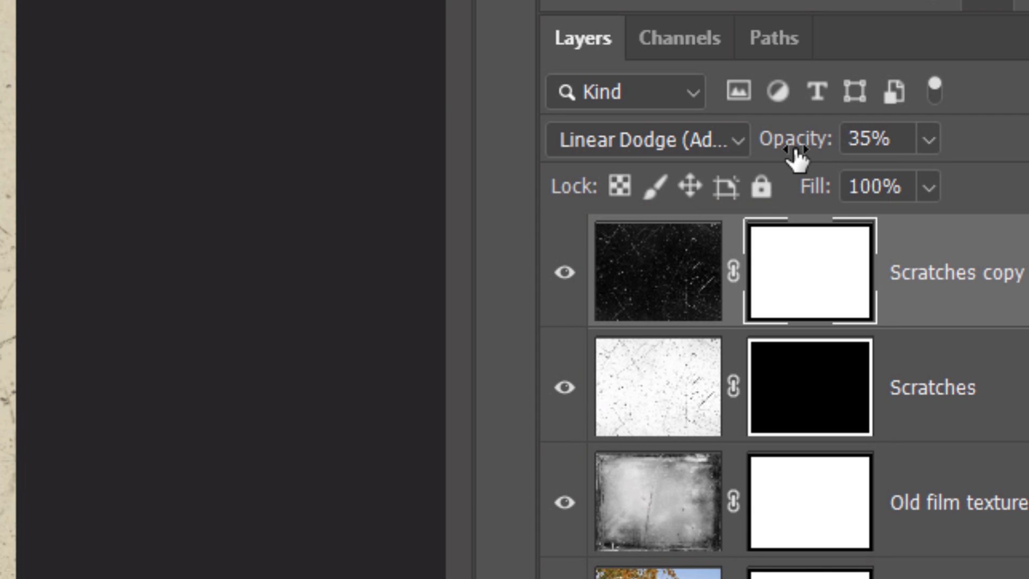
- Group Scratches copy, Scratches and Old film texture with Ctrl+G and rename the group 'textures'
shift+click(674, 516)
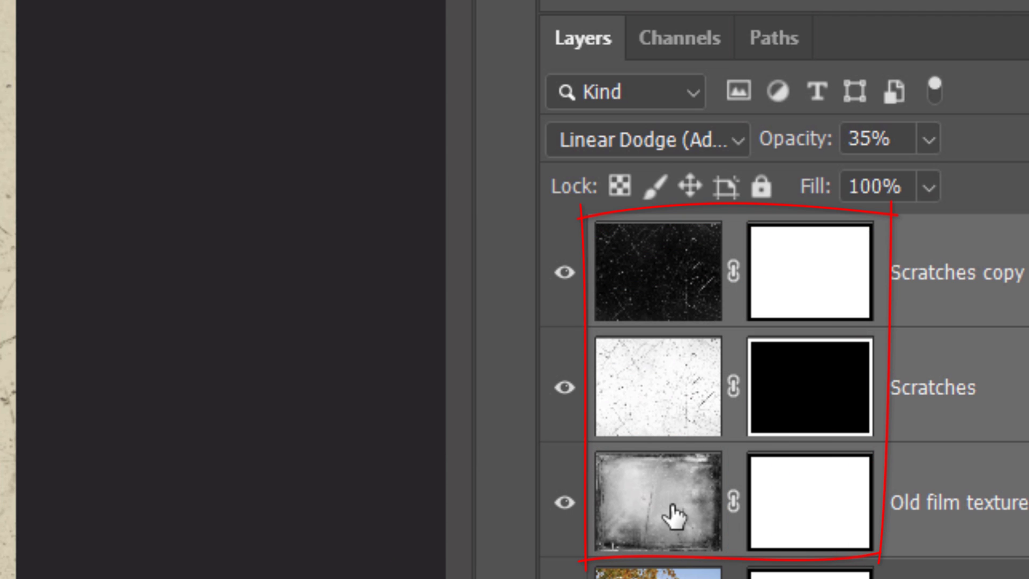
key(ctrl+g)
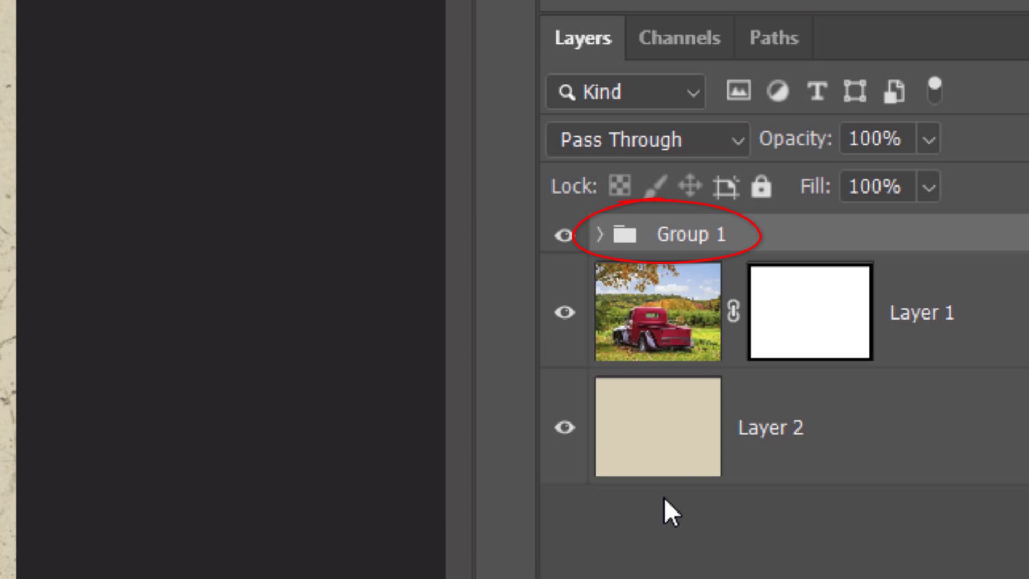
double_click(688, 234)
text(text)
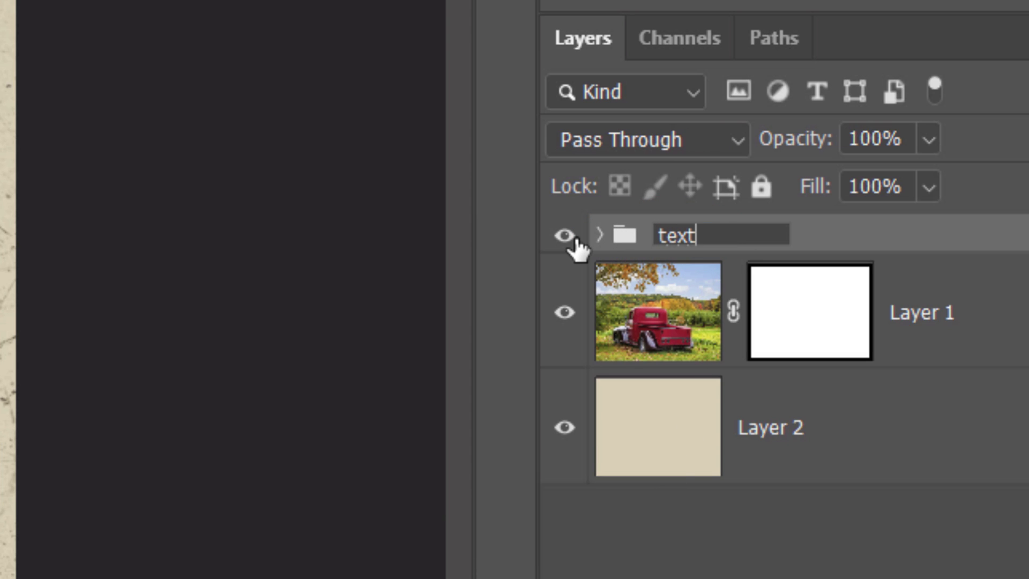
text(ures)
key(Return)
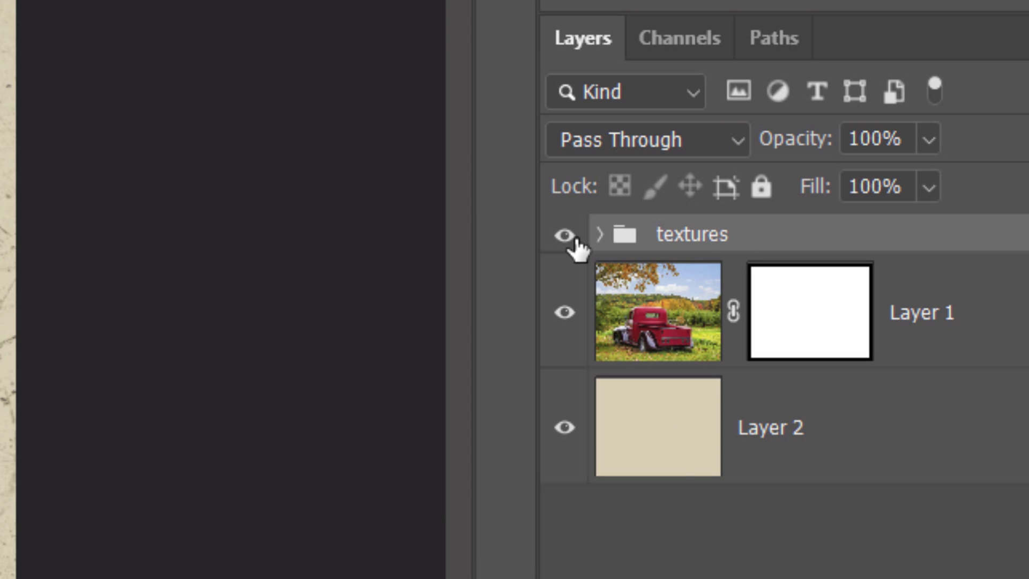
- Convert Layer 1, the truck photo, into a Smart Object
click(643, 306)
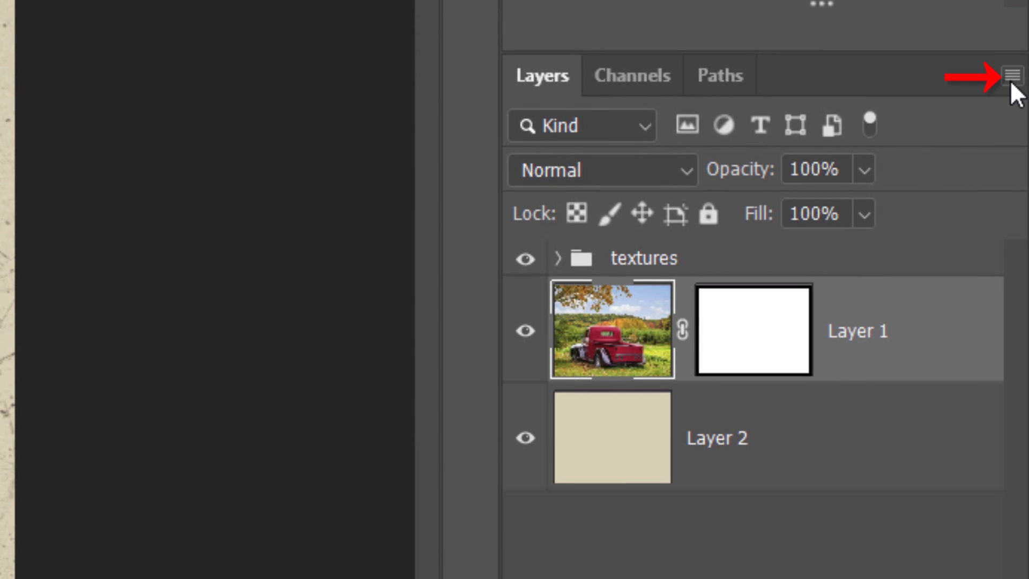
click(1011, 78)
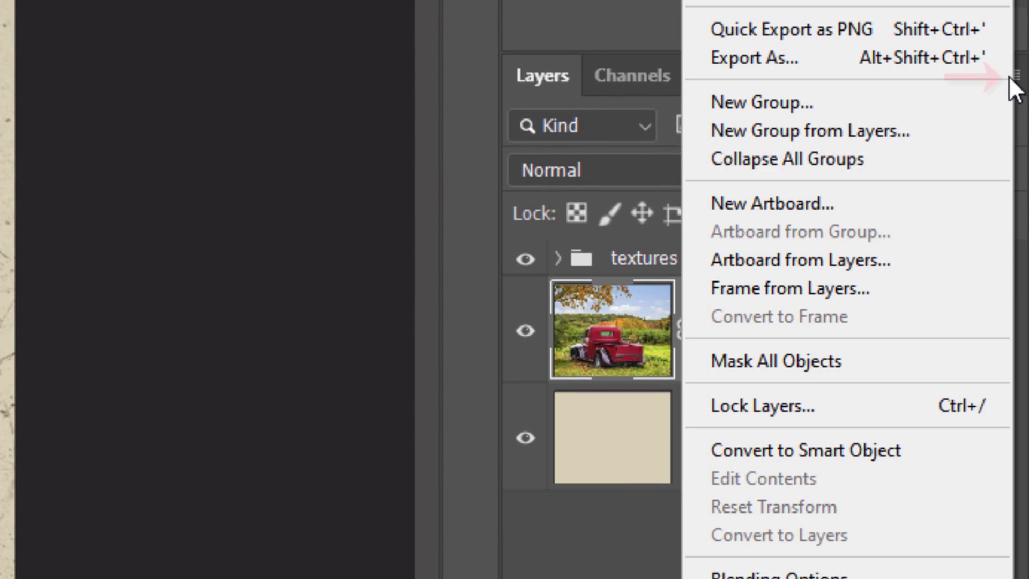
click(759, 450)
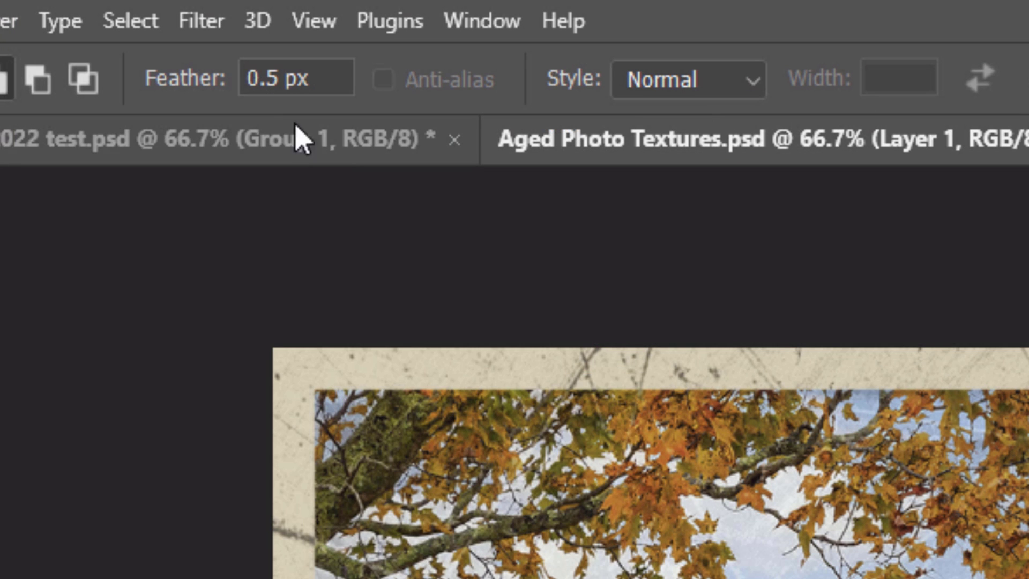
- Apply a 3.0-pixel Gaussian Blur smart filter to the photo
click(202, 23)
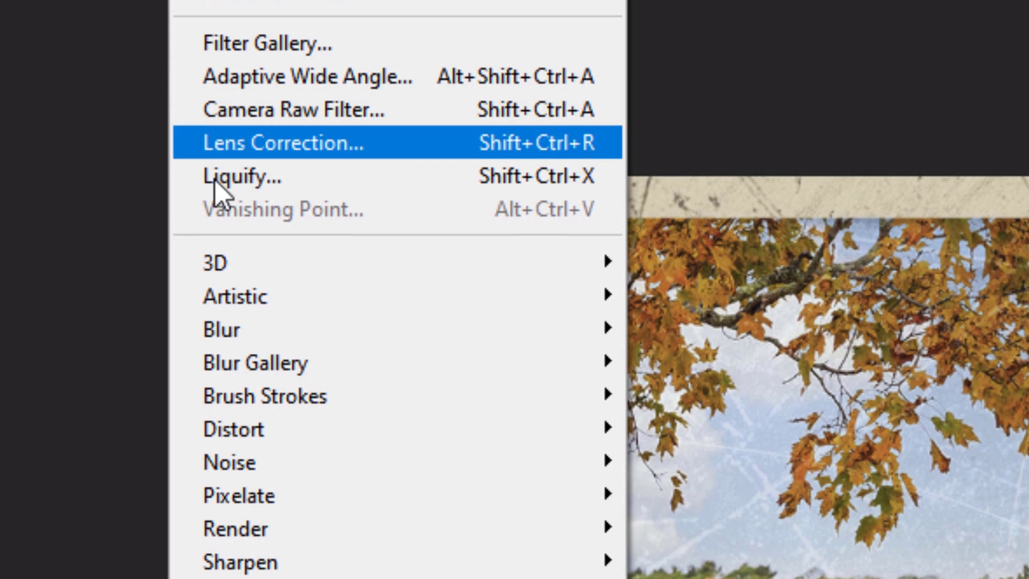
mouse_move(225, 504)
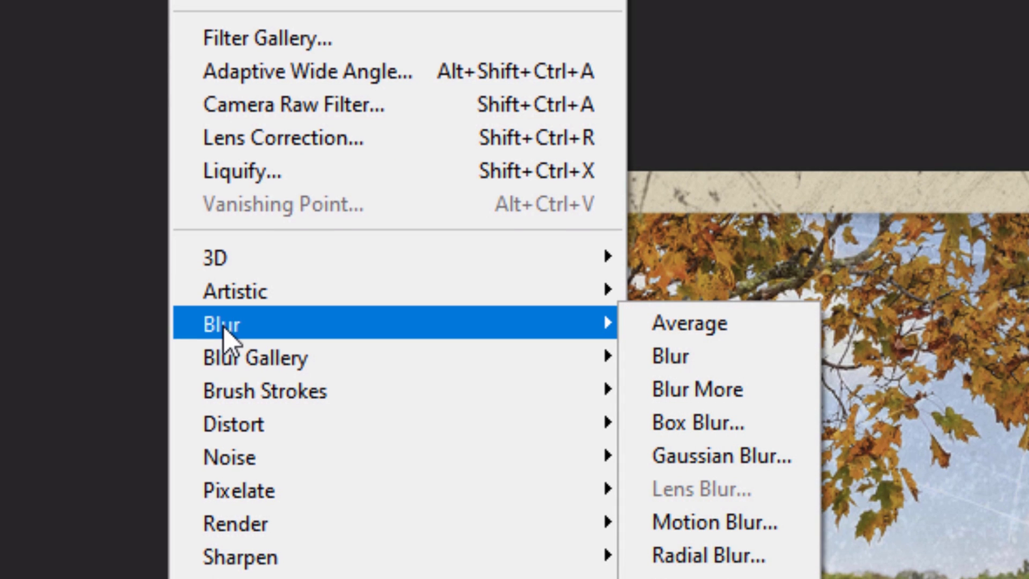
click(712, 457)
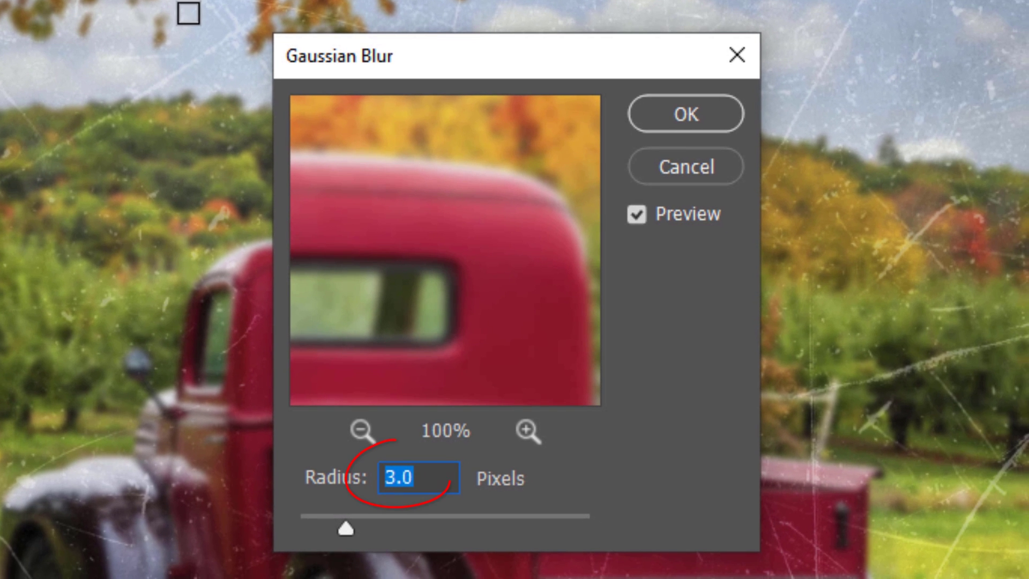
click(680, 115)
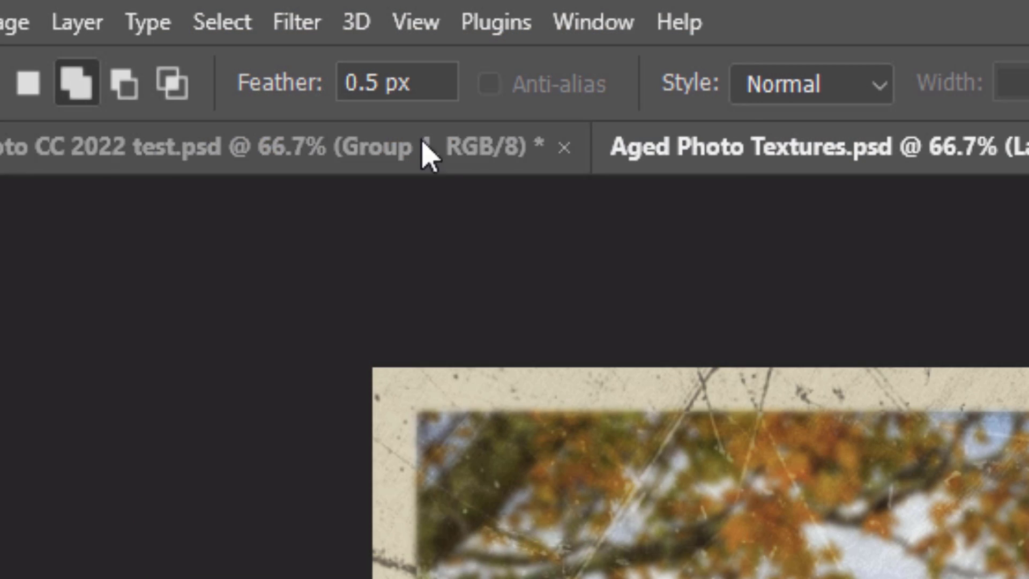
- Add a Camera Raw Filter with Vignetting at -45 to darken the photo's edges
click(296, 24)
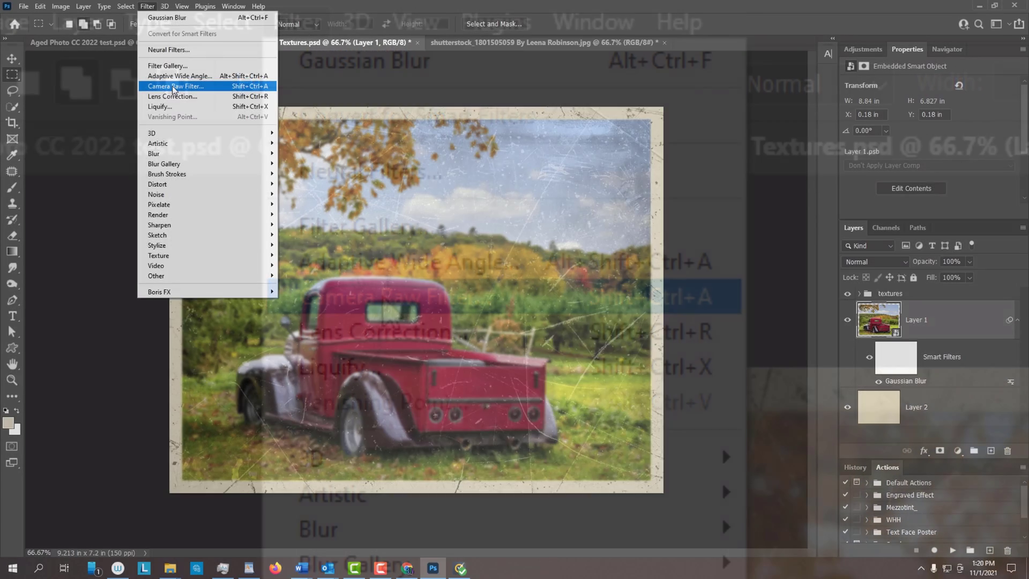
click(383, 298)
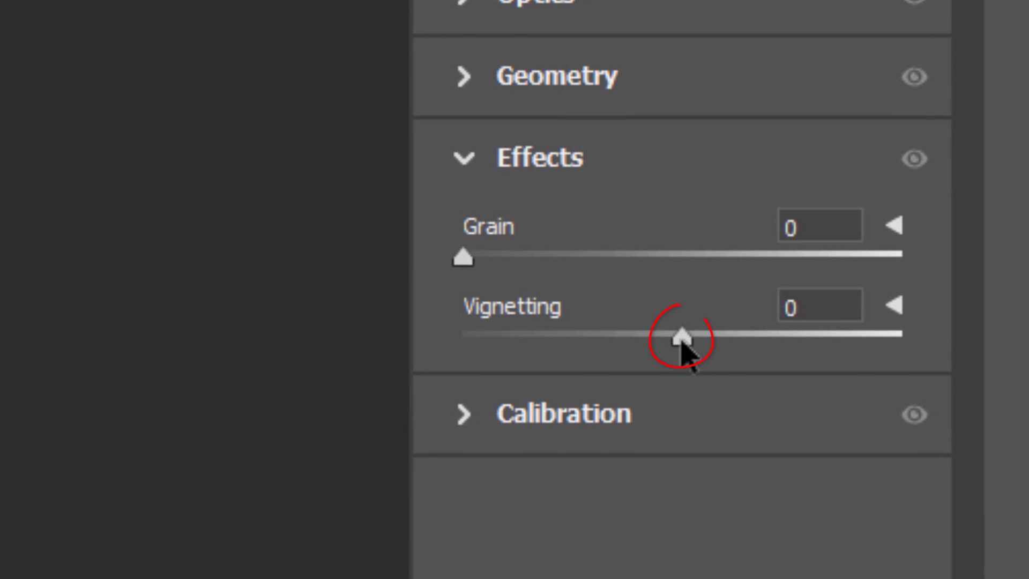
mouse_move(682, 338)
mouse_down()
mouse_move(603, 341)
mouse_move(584, 354)
mouse_up()
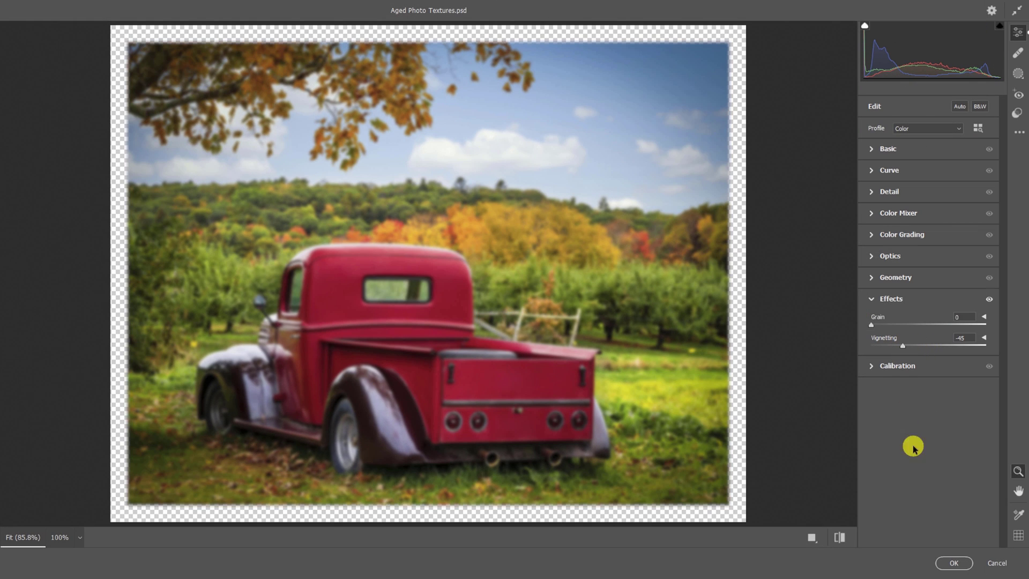
click(953, 562)
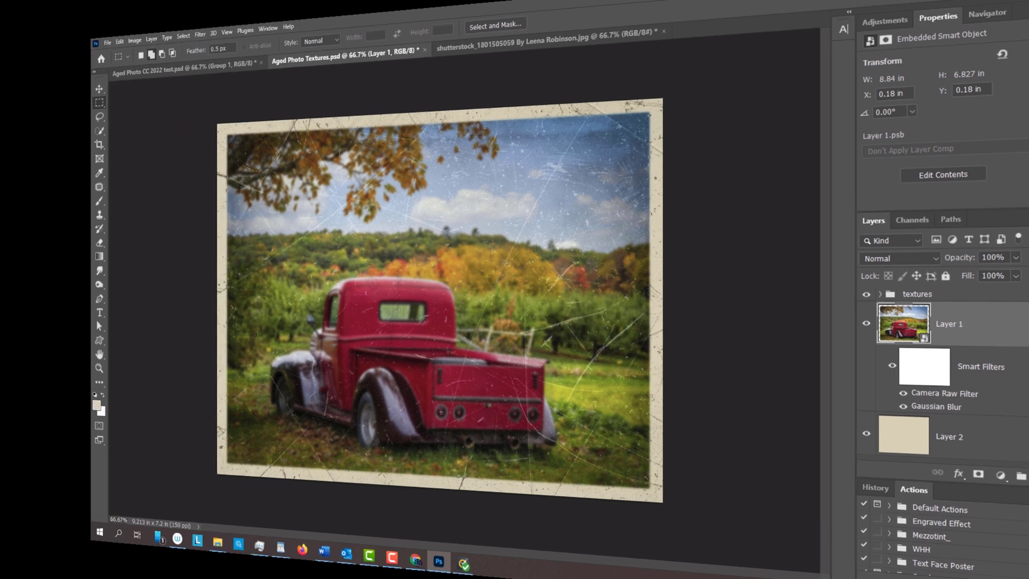
- Apply Lens Correction with a Custom vignette amount of -100 to darken the corners
click(146, 6)
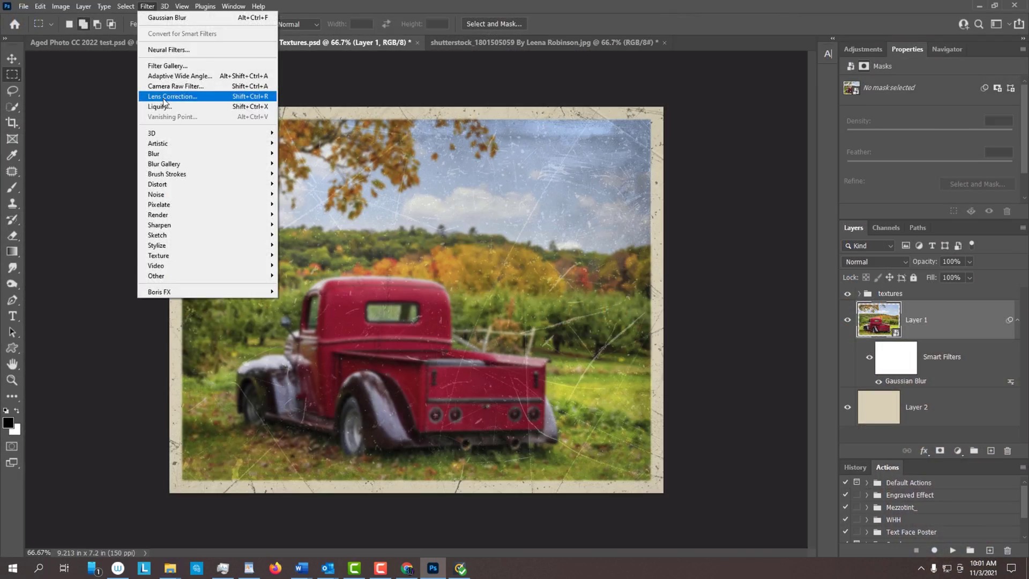
click(528, 320)
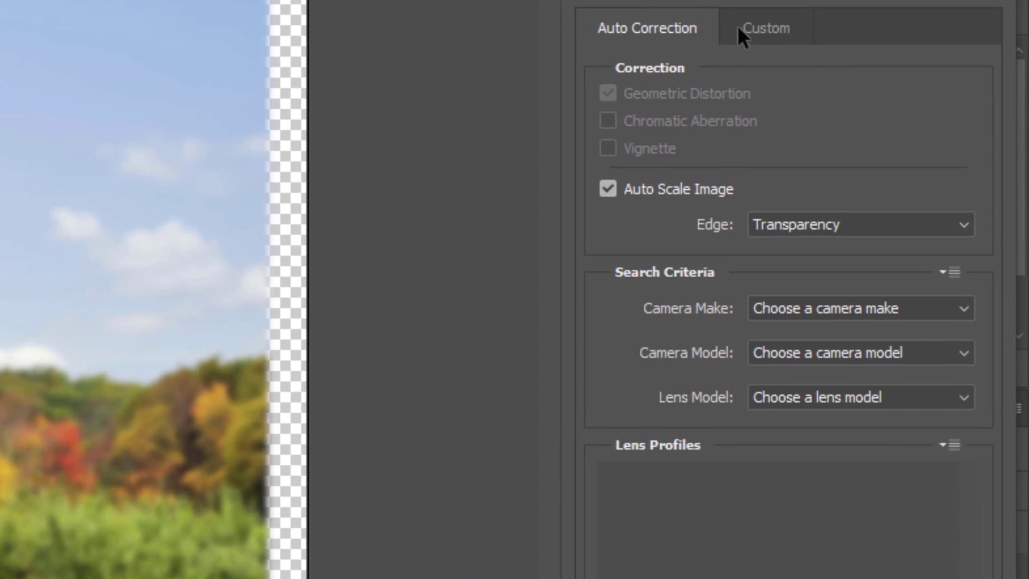
click(755, 35)
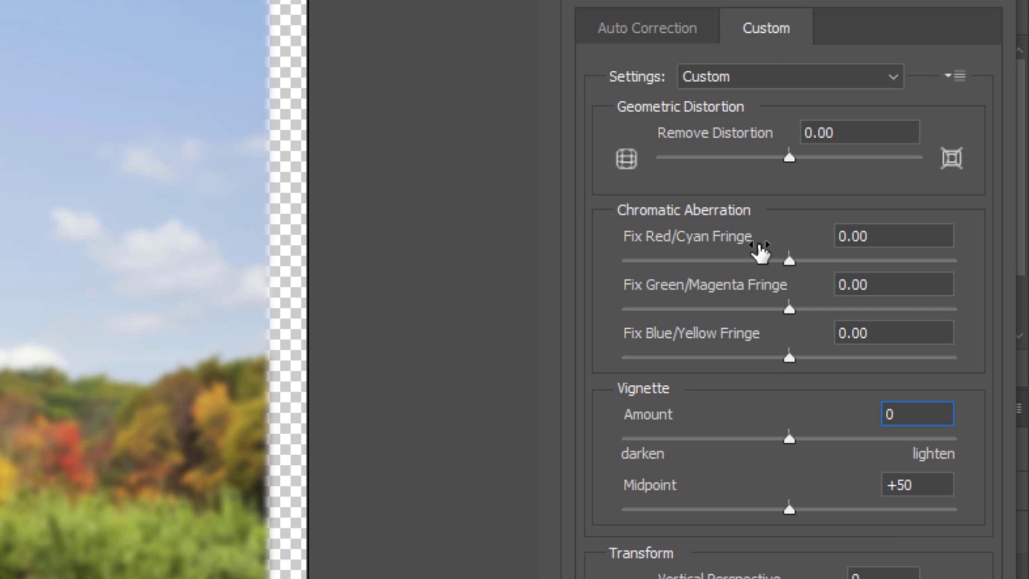
drag(790, 439, 563, 468)
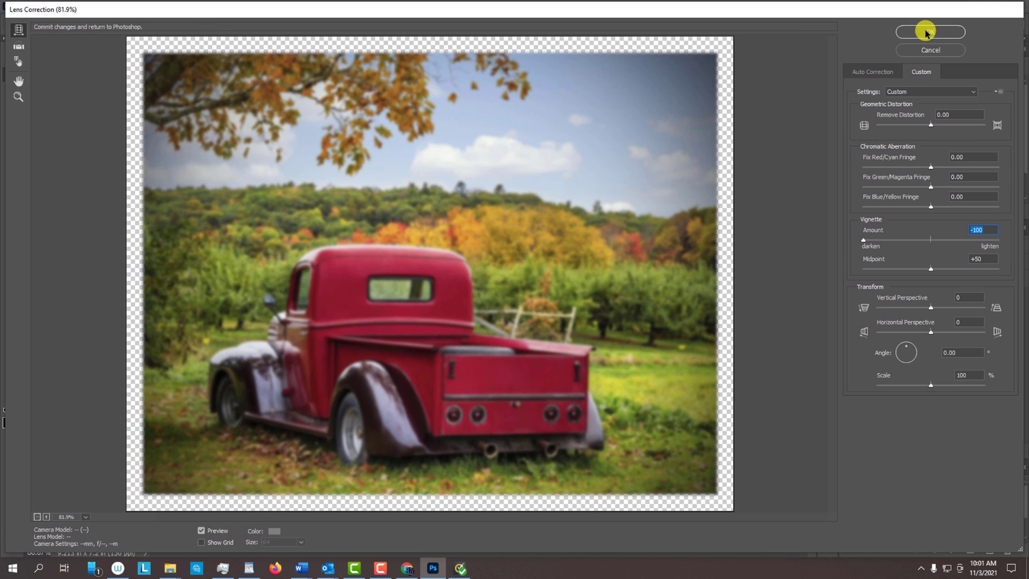
click(925, 32)
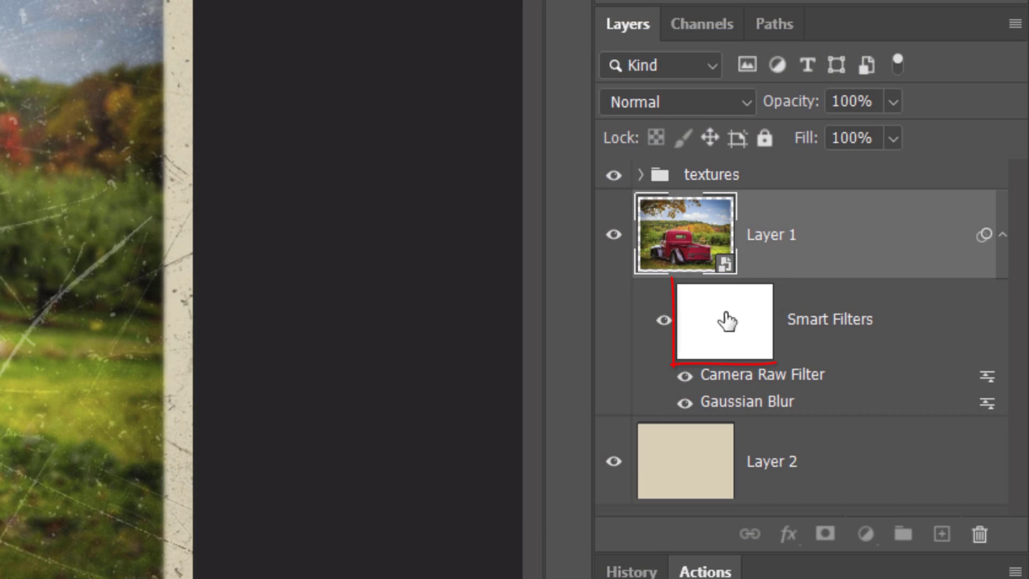
- Target the smart filter mask and set up a soft round 1200 px, 0% hardness brush
click(727, 322)
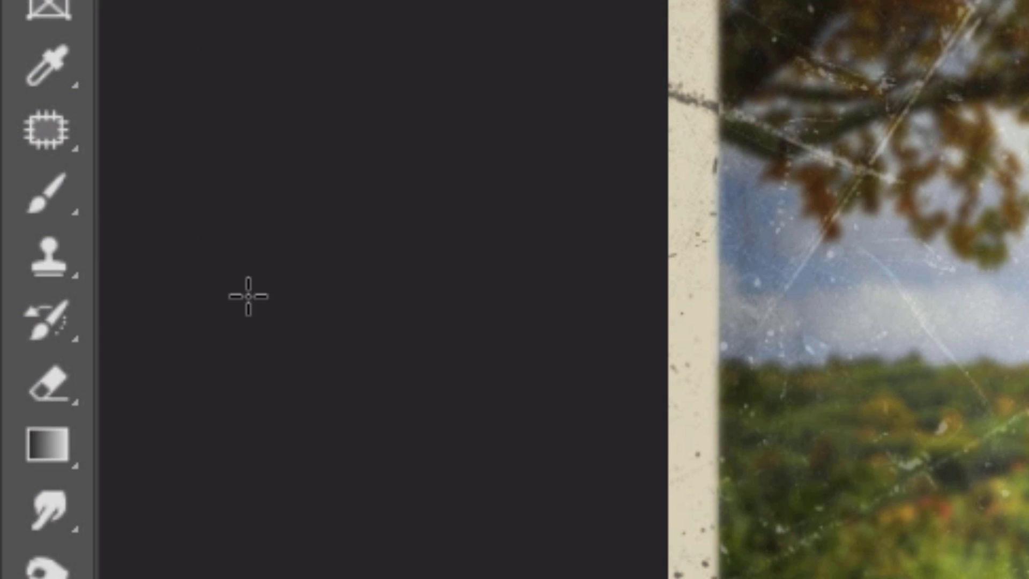
drag(39, 202, 248, 188)
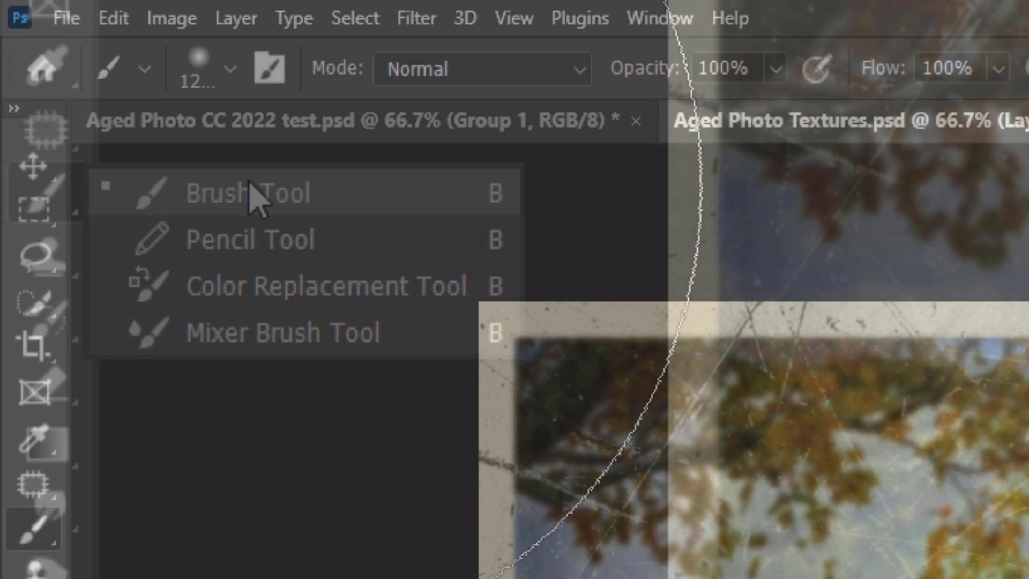
click(229, 70)
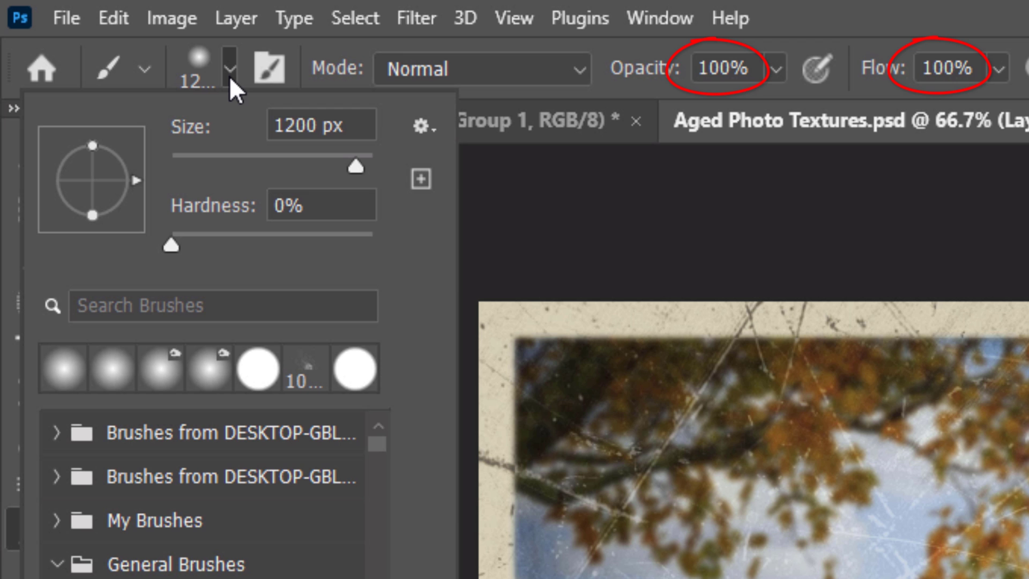
click(229, 76)
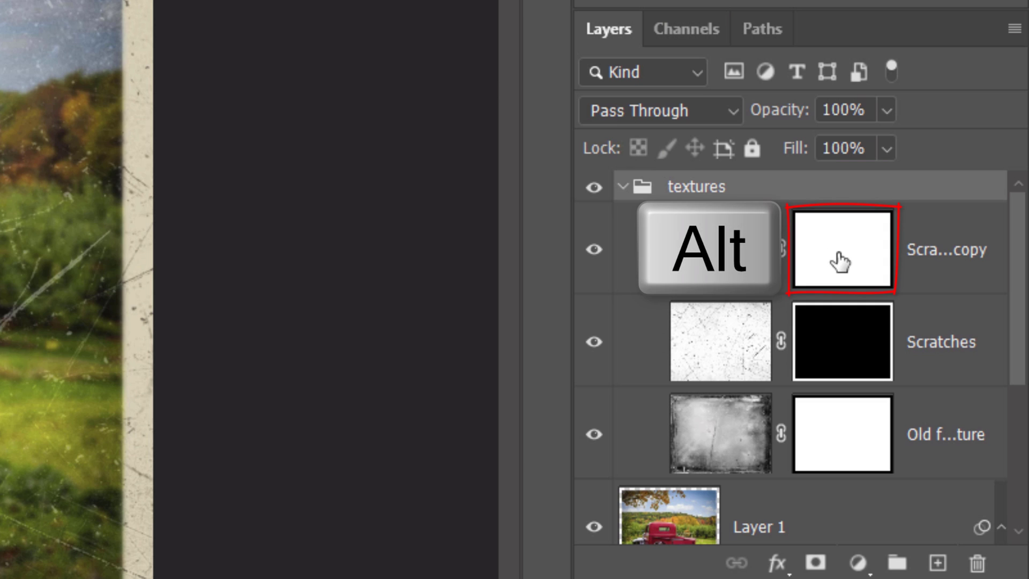
- Copy the Scratches copy mask onto Layer 1, collapse the textures group, and select Layer 1
drag(840, 262, 838, 530)
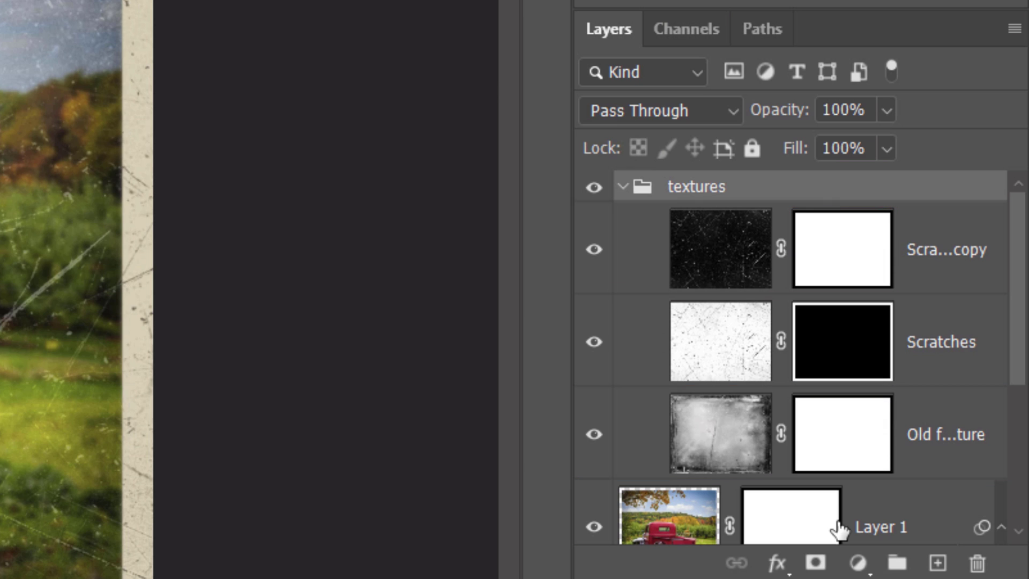
click(623, 186)
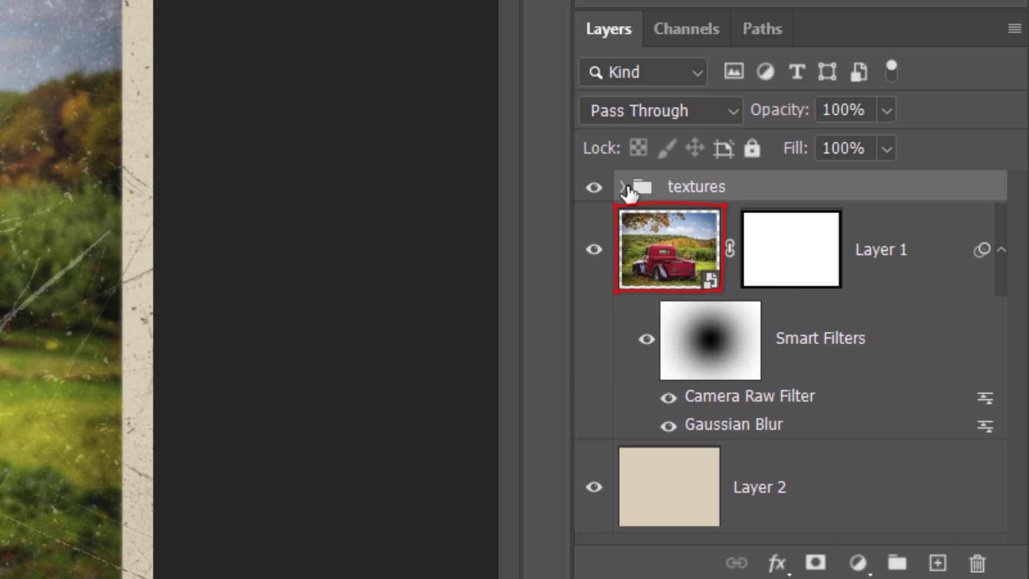
click(645, 244)
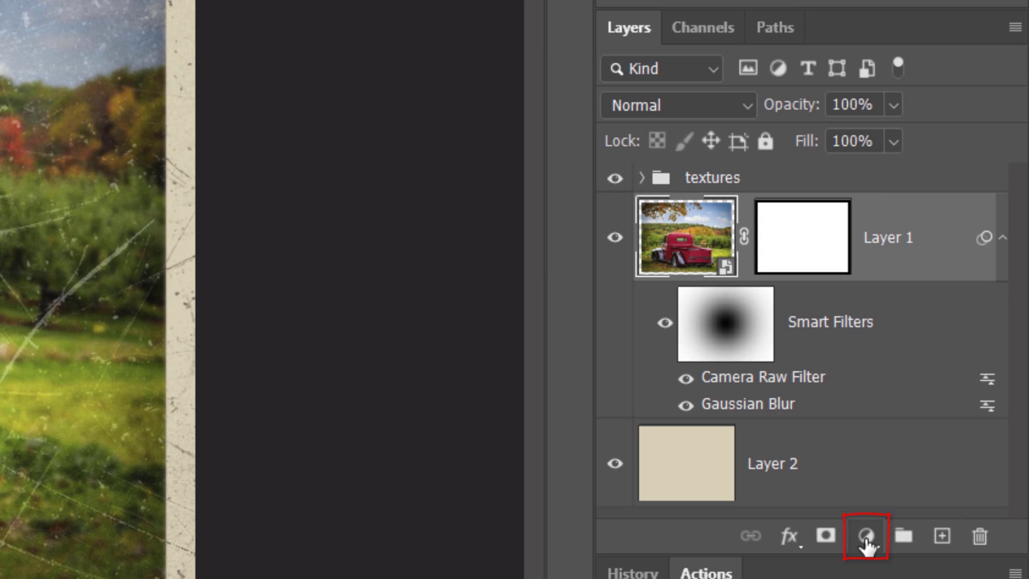
- Add a Curves adjustment clipped to Layer 1 and enlarge its graph for editing
click(866, 536)
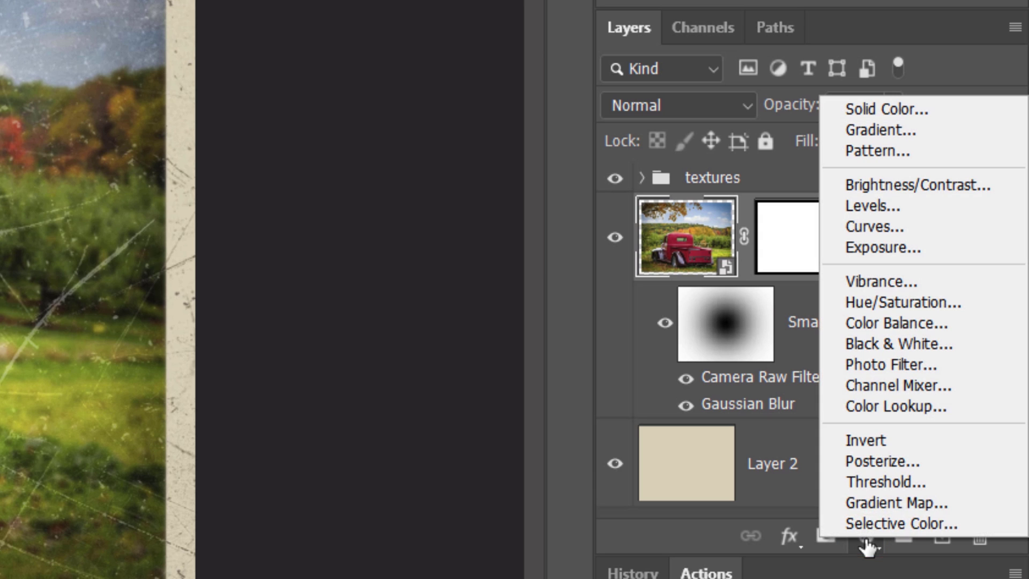
click(869, 227)
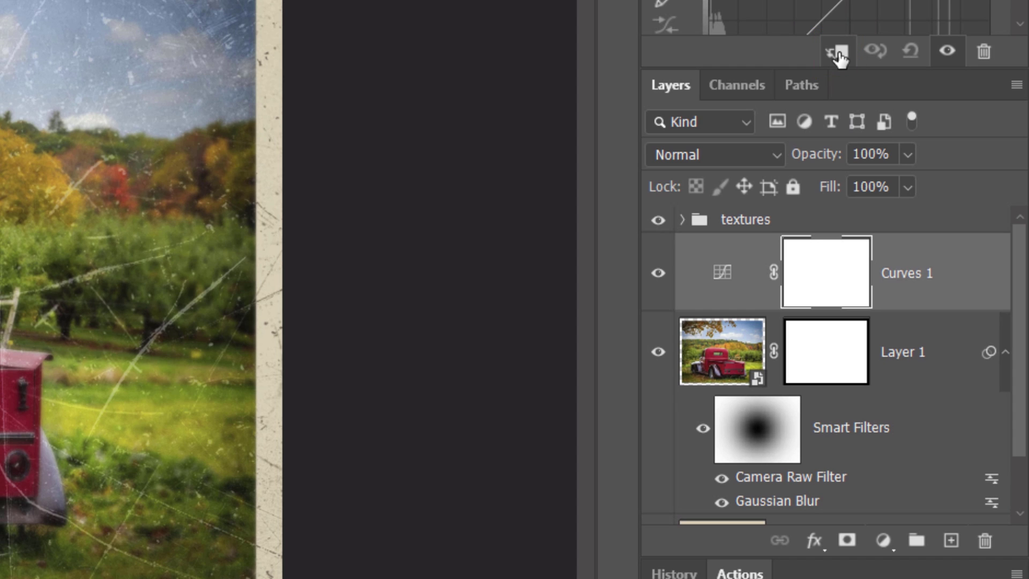
click(838, 54)
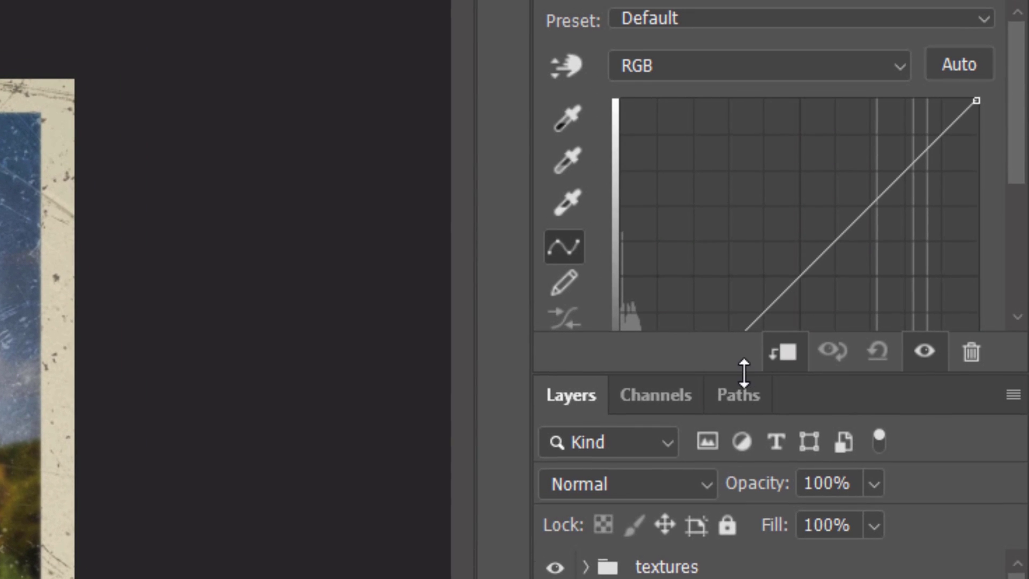
drag(743, 372, 704, 548)
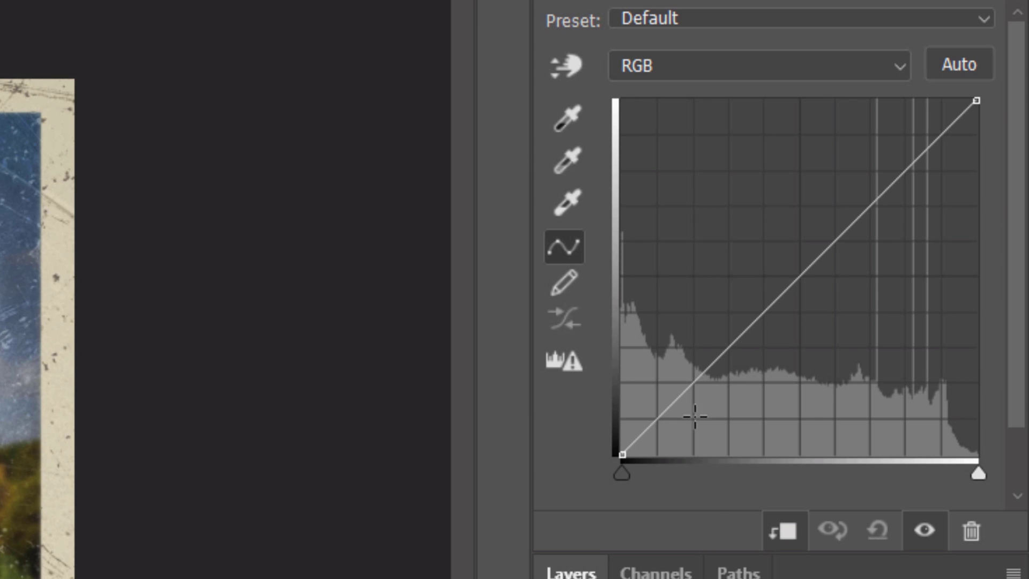
click(679, 64)
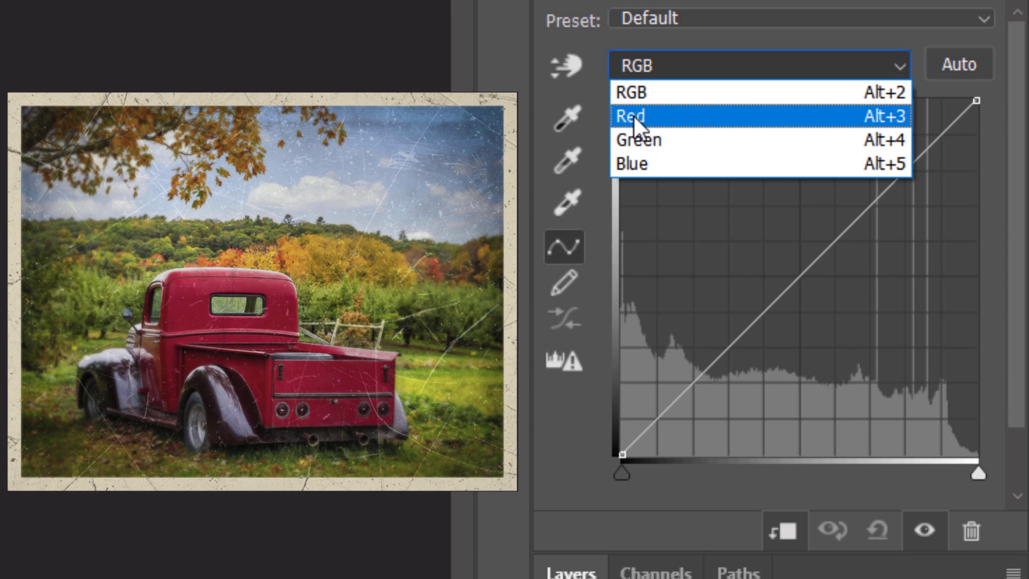
- Raise the Red channel curve's midpoint to warm the photo
click(634, 117)
click(800, 276)
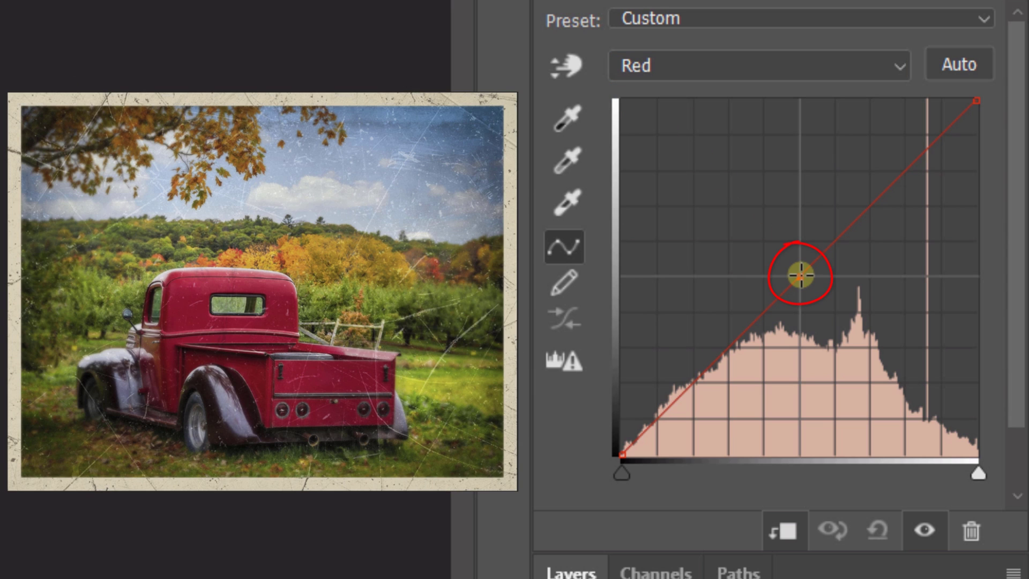
drag(799, 276, 766, 242)
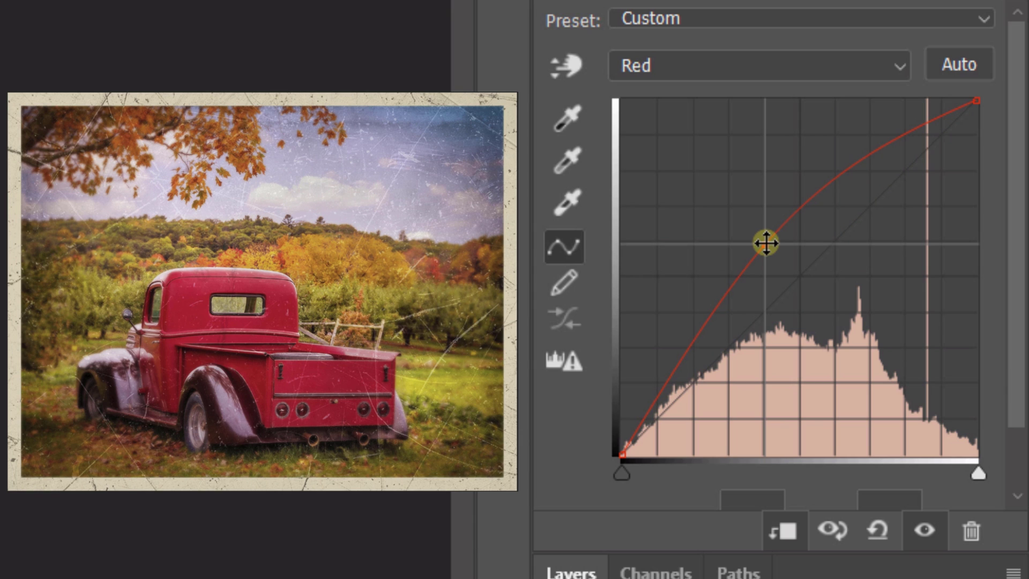
- Shape the Green channel curve into an S, lowering shadows and raising highlights
click(716, 68)
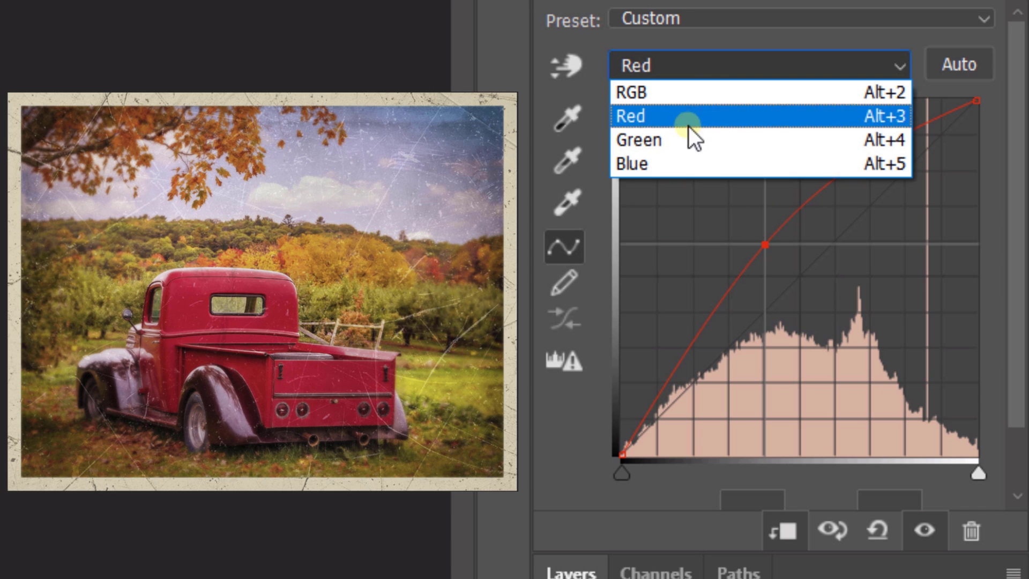
click(692, 140)
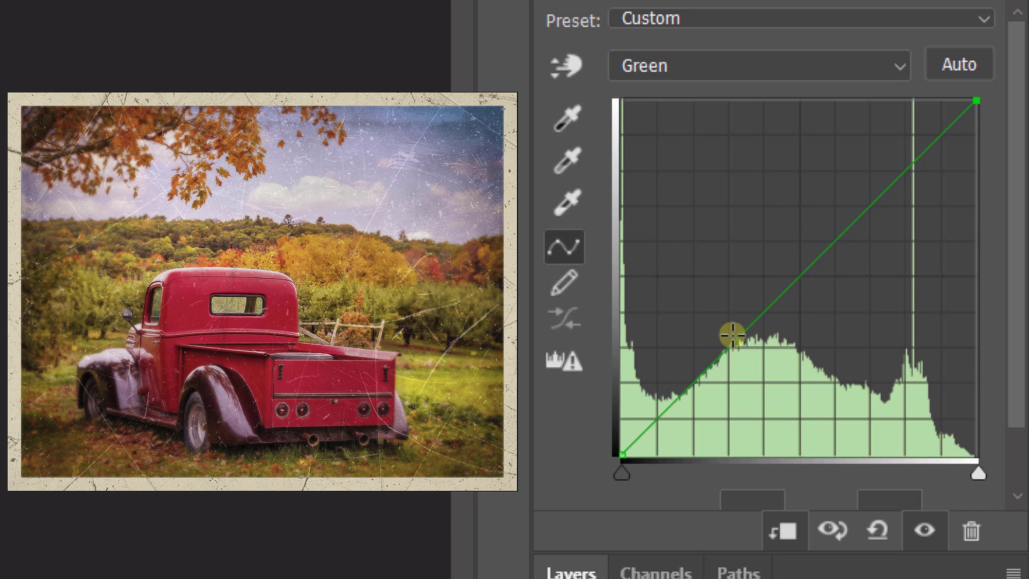
click(727, 351)
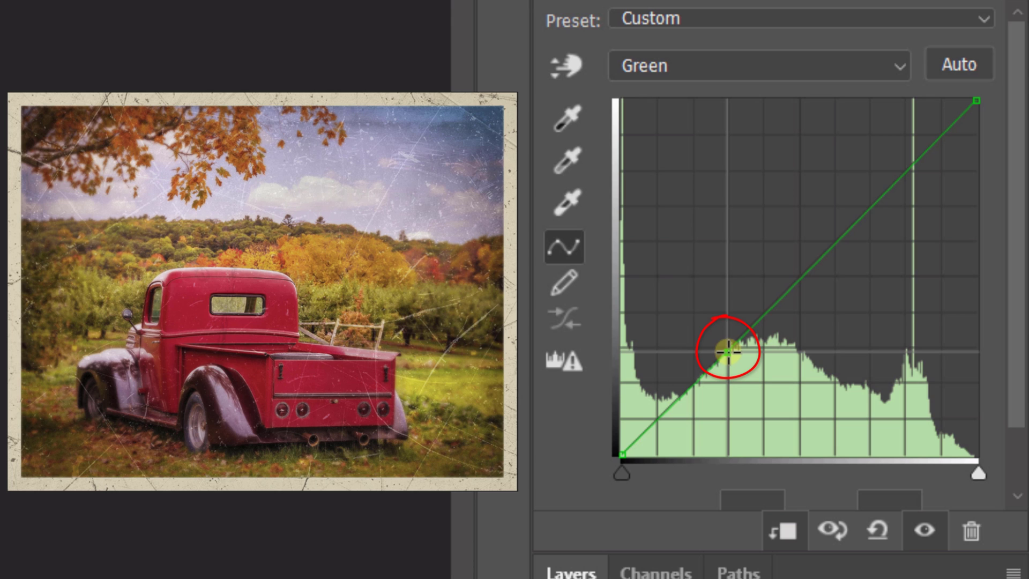
drag(728, 352, 728, 383)
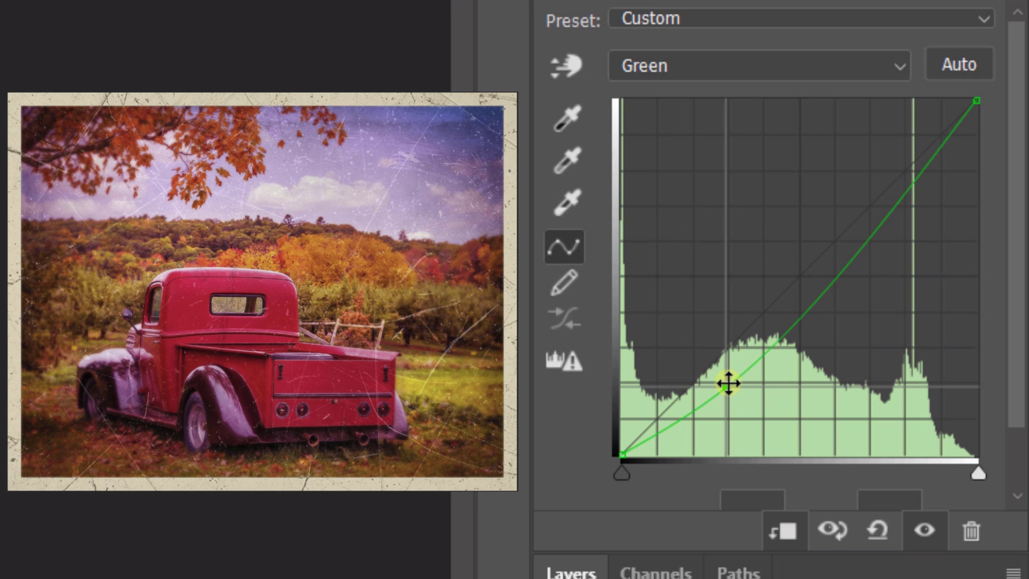
click(863, 241)
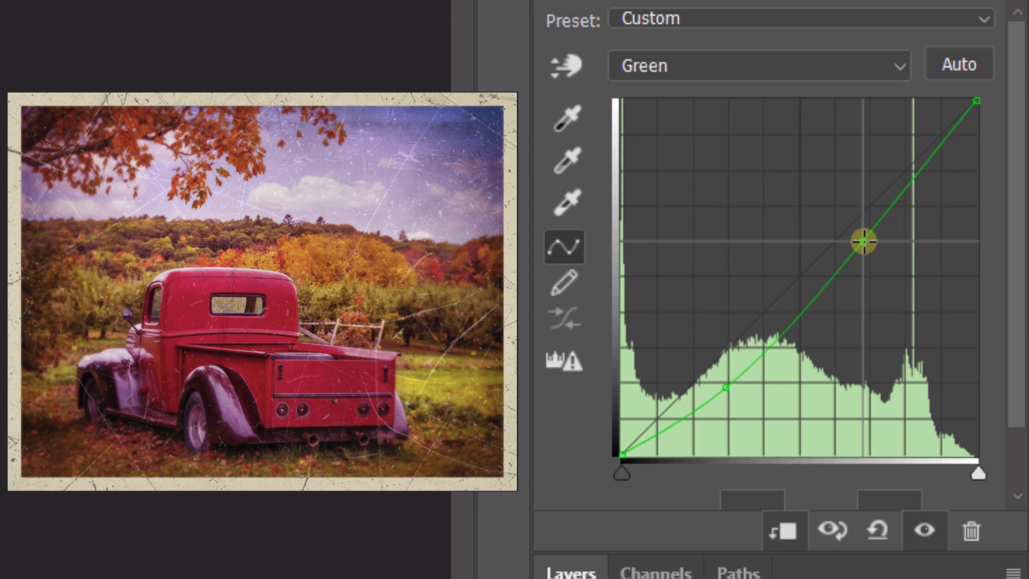
drag(863, 241, 862, 205)
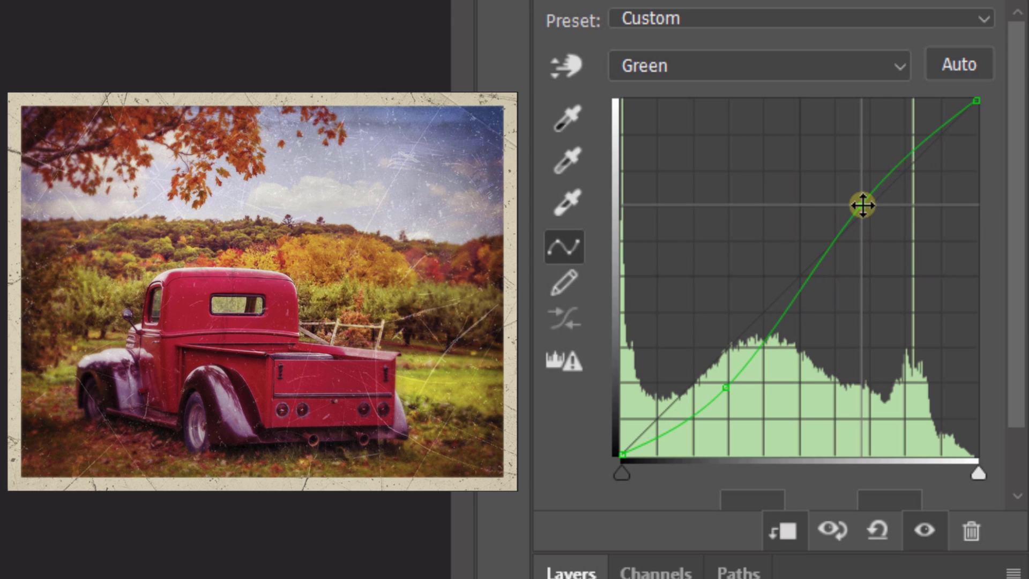
click(753, 67)
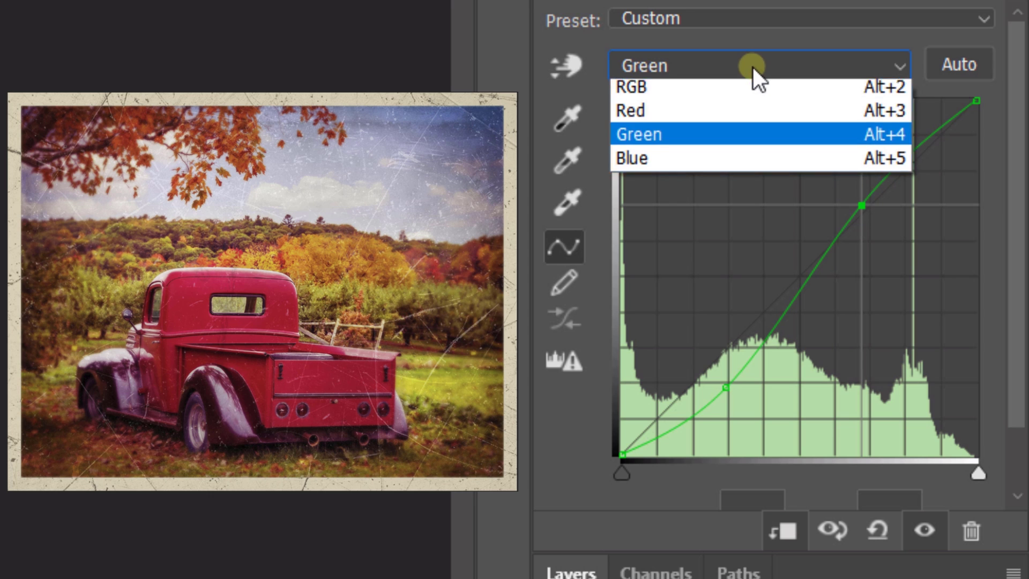
- Pull the Blue curve's midpoint down to warm the photo, and enlarge the Layers panel
click(708, 161)
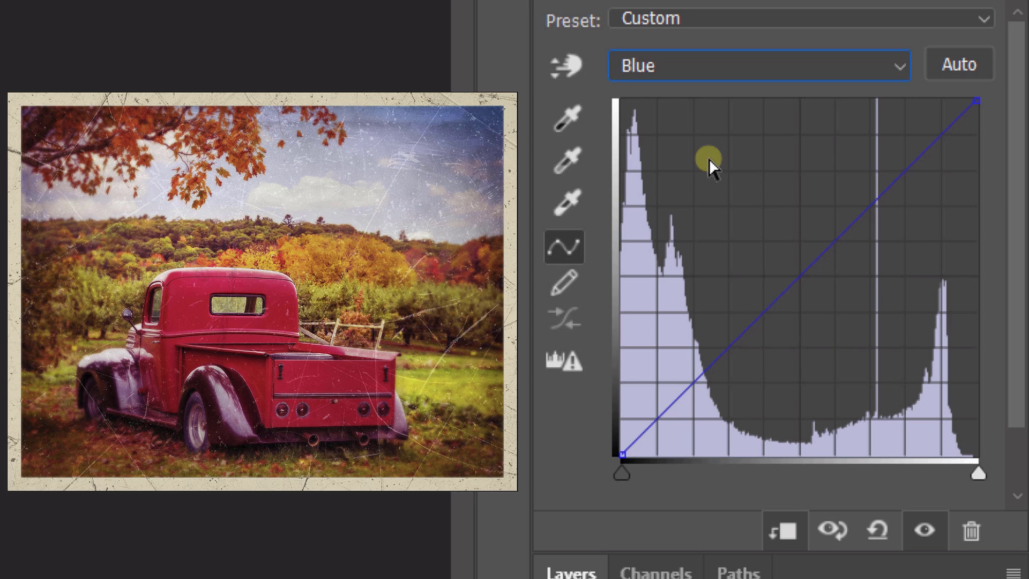
click(798, 277)
drag(798, 279, 833, 309)
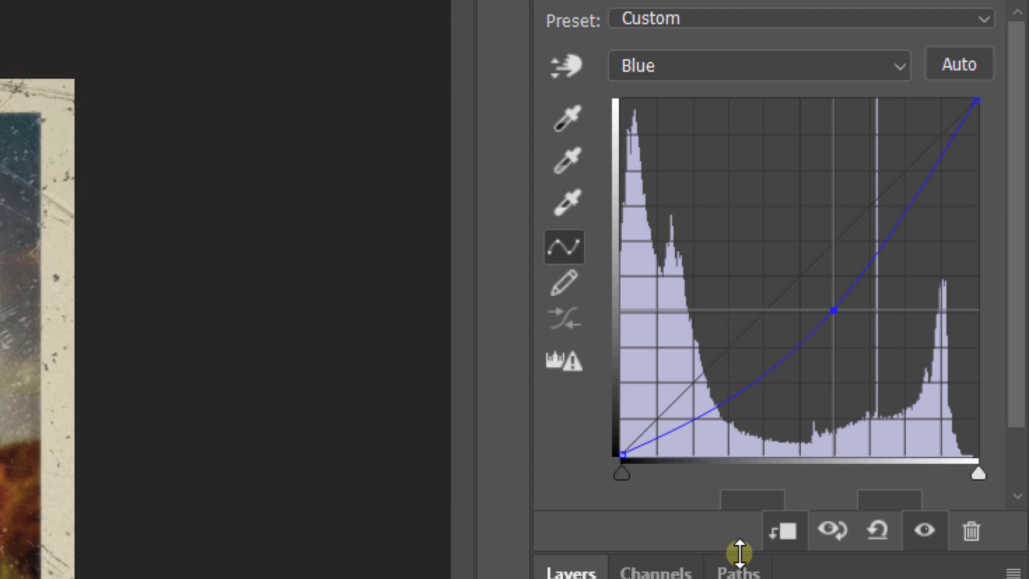
drag(739, 552, 737, 351)
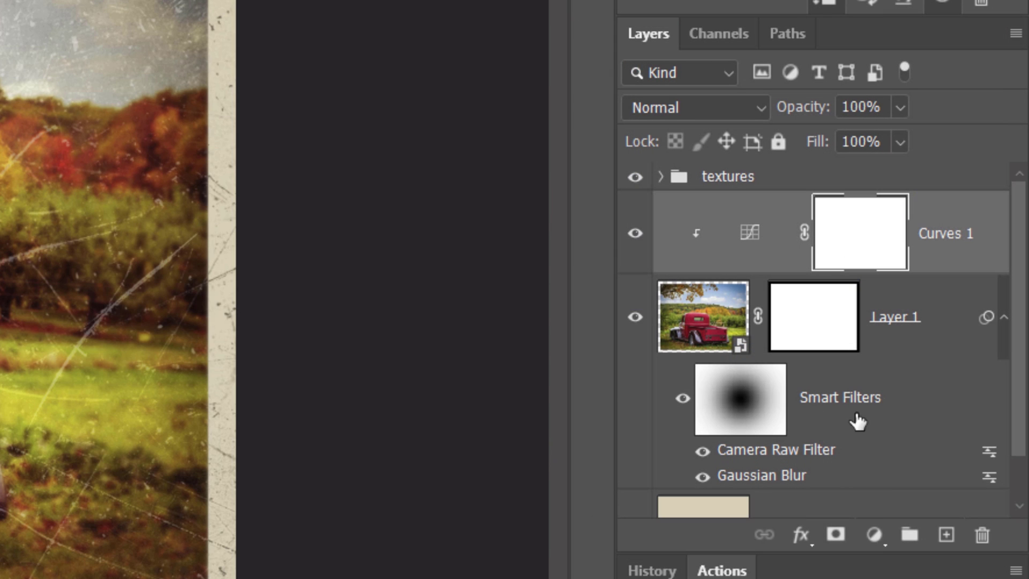
- Add a Vibrance adjustment clipped to Layer 1 with Vibrance set to -15
click(873, 540)
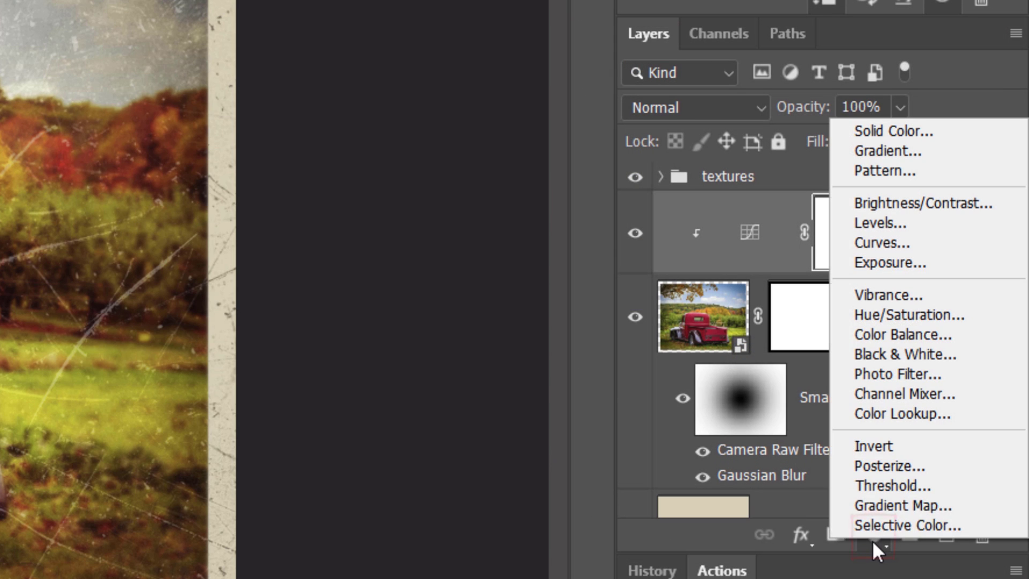
click(878, 292)
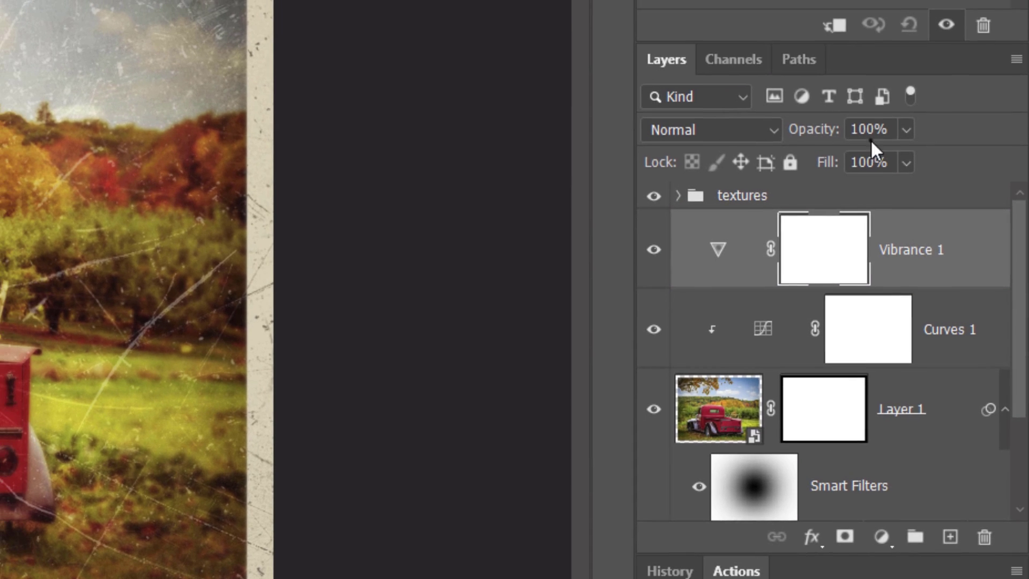
click(837, 35)
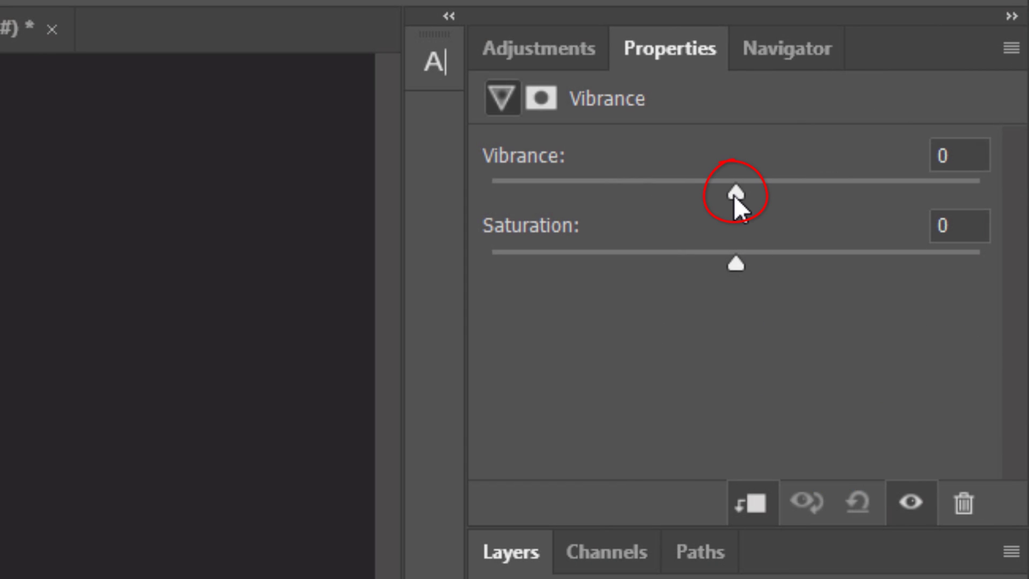
drag(734, 195, 699, 188)
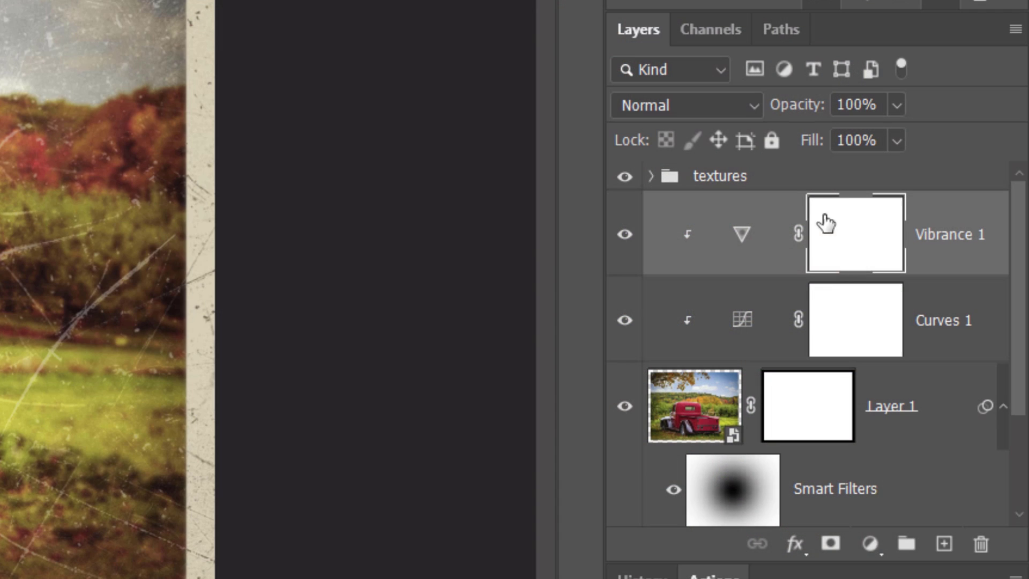
- Create a new empty layer named 'Light leaks'
click(942, 546)
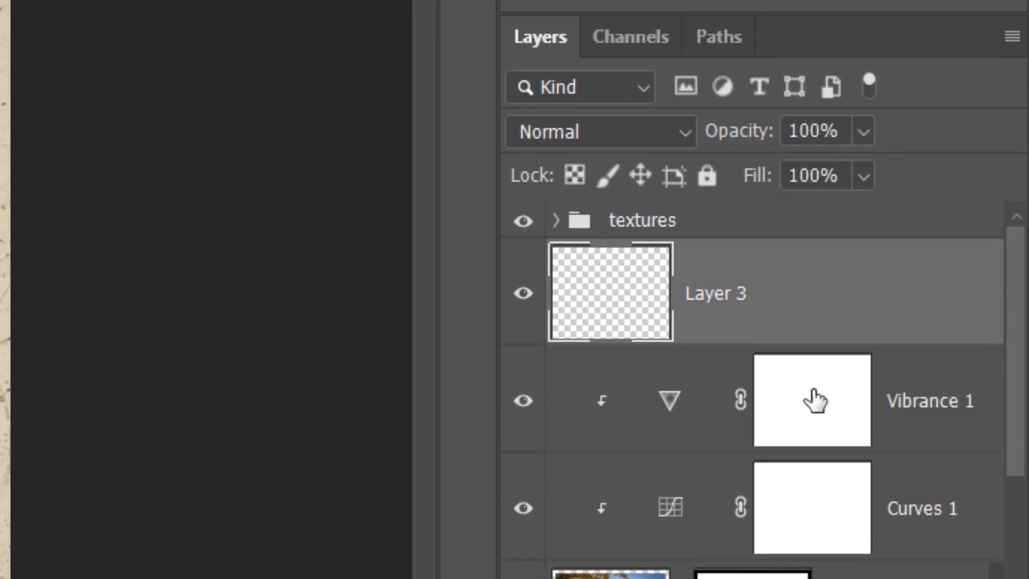
double_click(779, 233)
text(Light leaks)
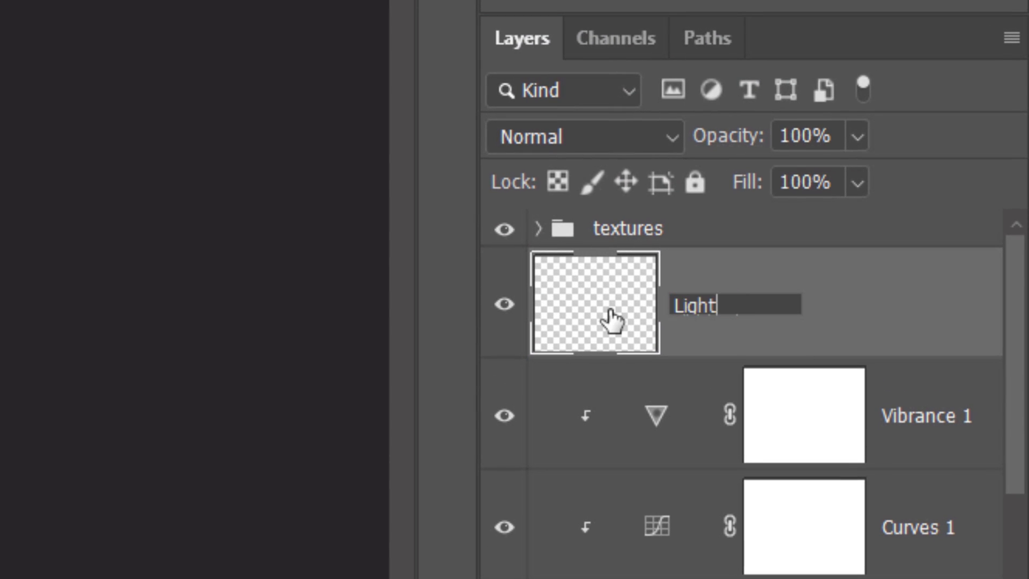
key(Return)
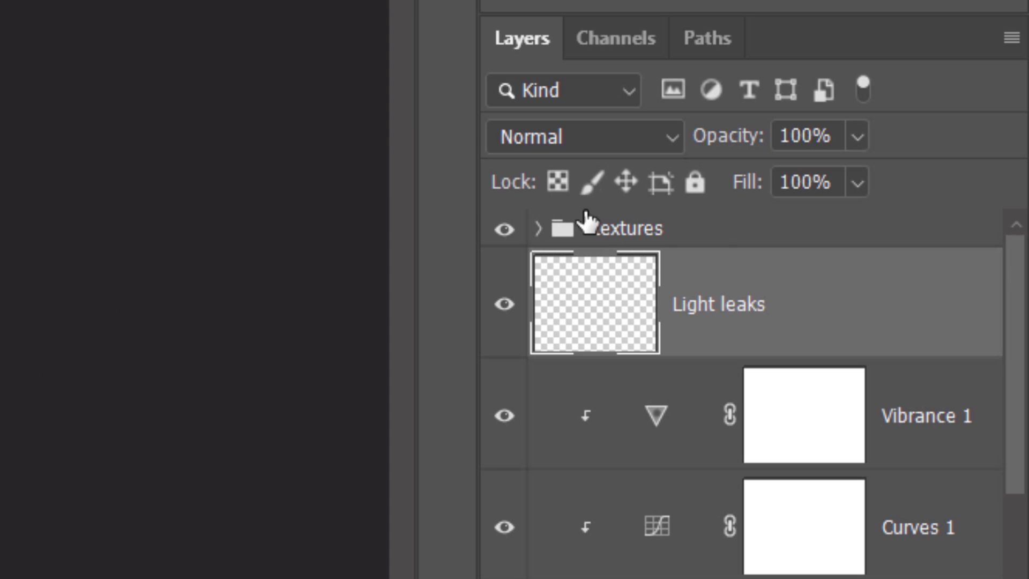
- Set the Light leaks layer to Color Dodge blending at 50% opacity
click(565, 135)
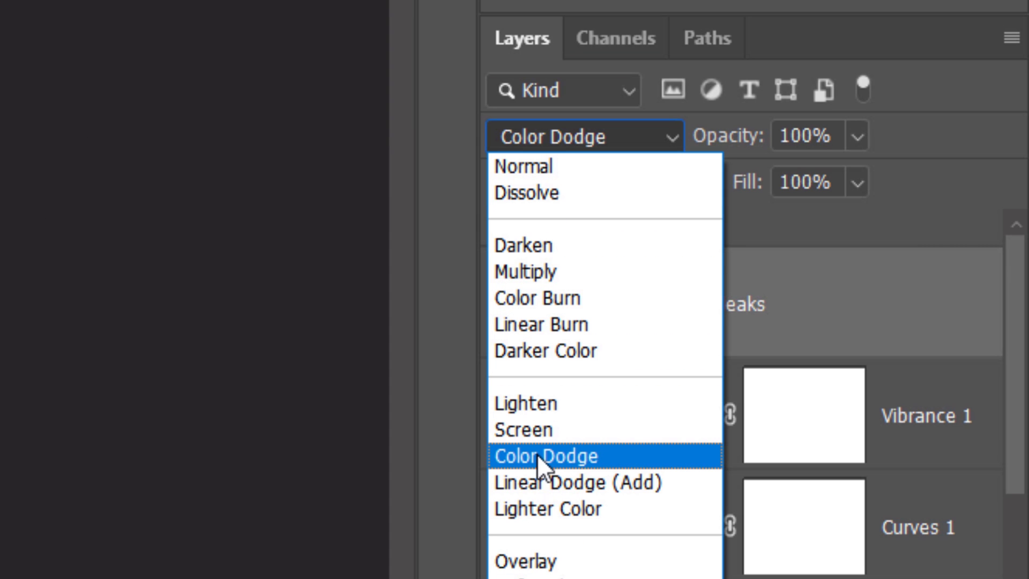
click(536, 454)
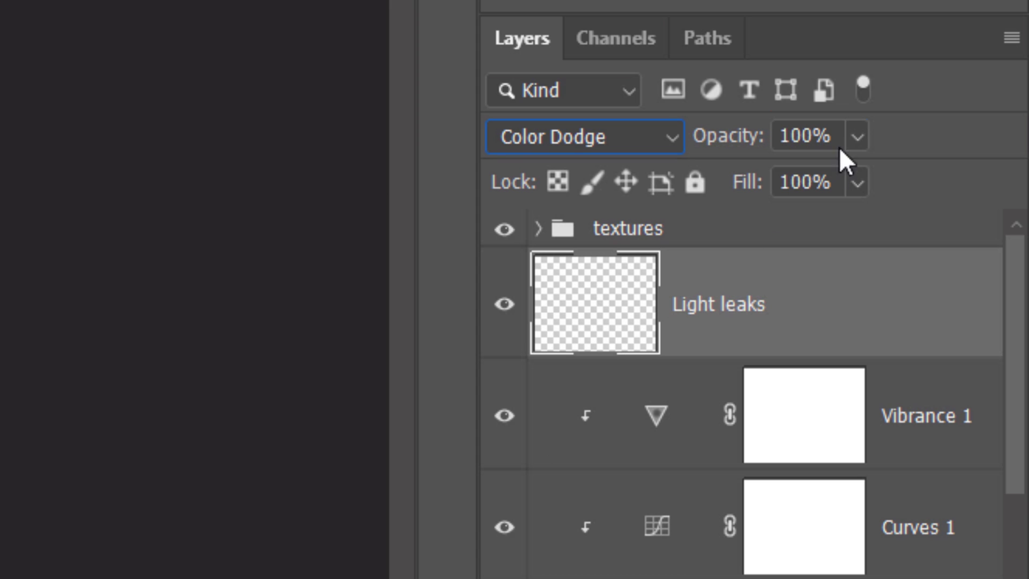
click(819, 135)
text(50)
key(Return)
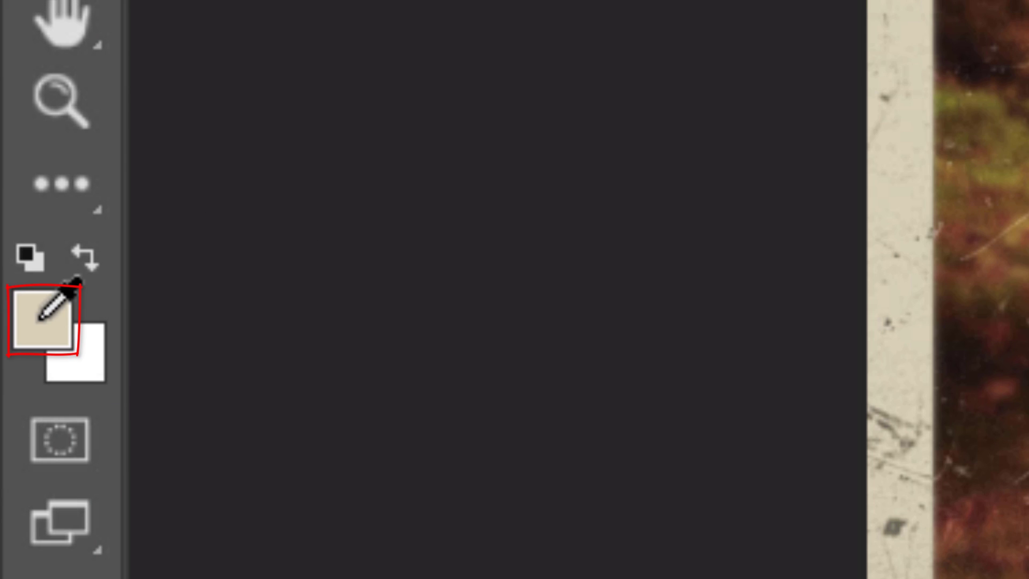
- Brush soft #ff0000 red spots into three corners, then a #ffc000 yellow spot at lower left
click(41, 319)
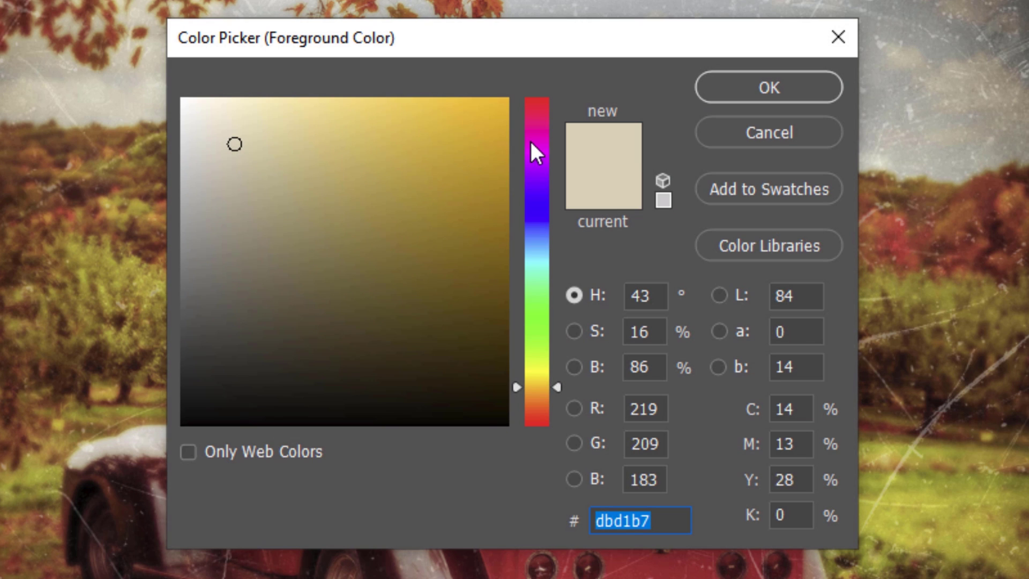
drag(530, 142, 552, 69)
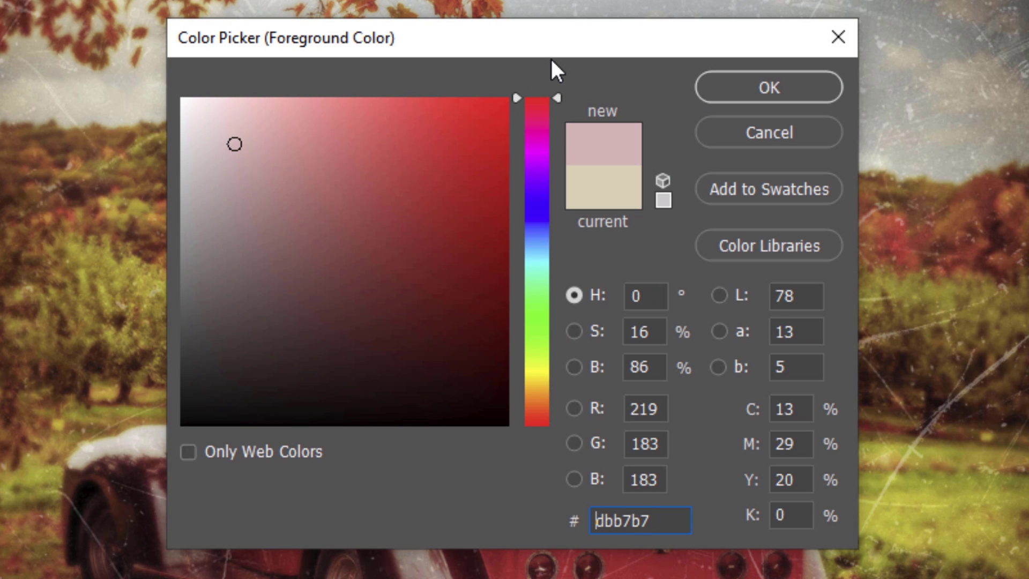
drag(473, 113, 563, 75)
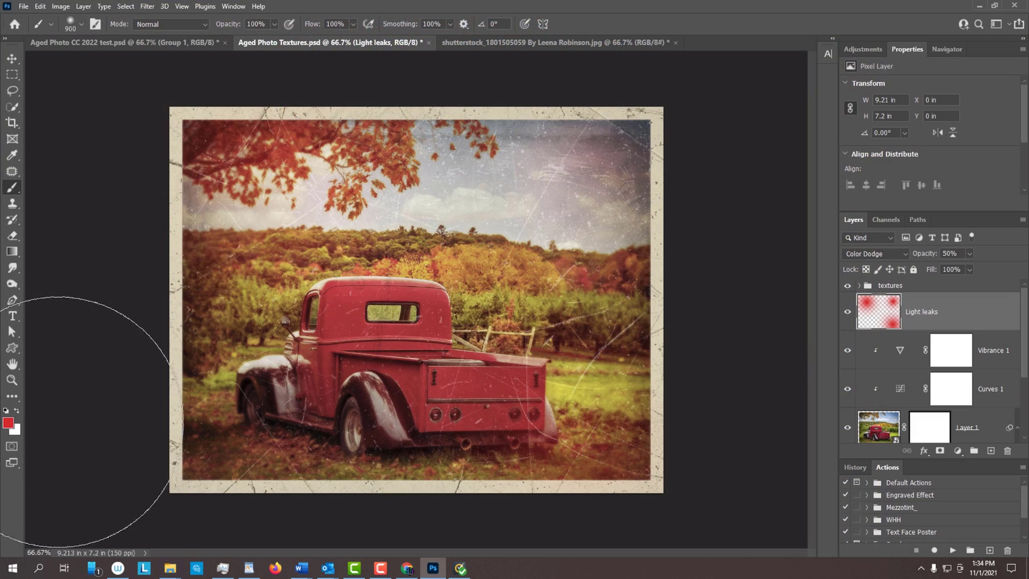
click(8, 423)
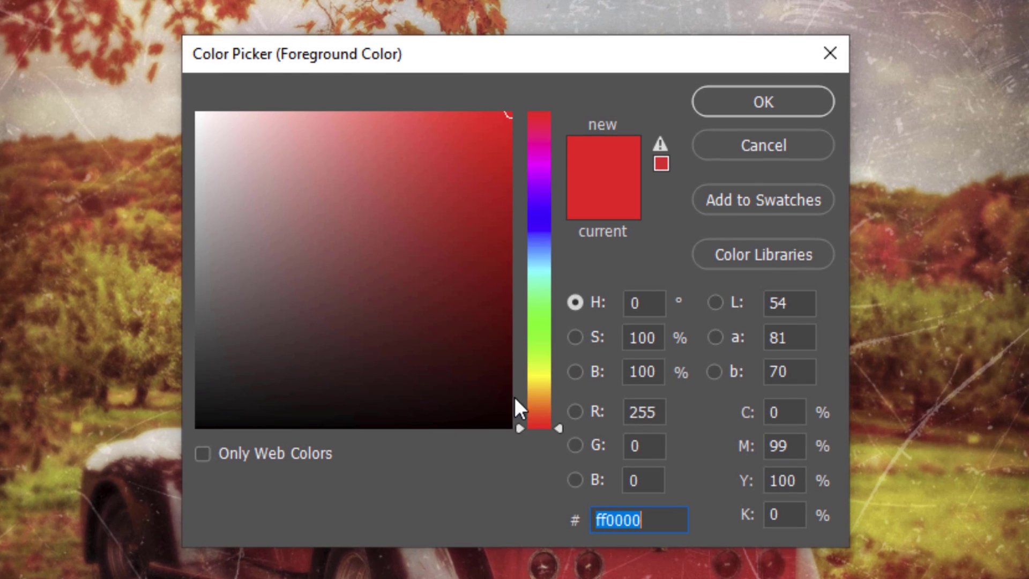
click(512, 374)
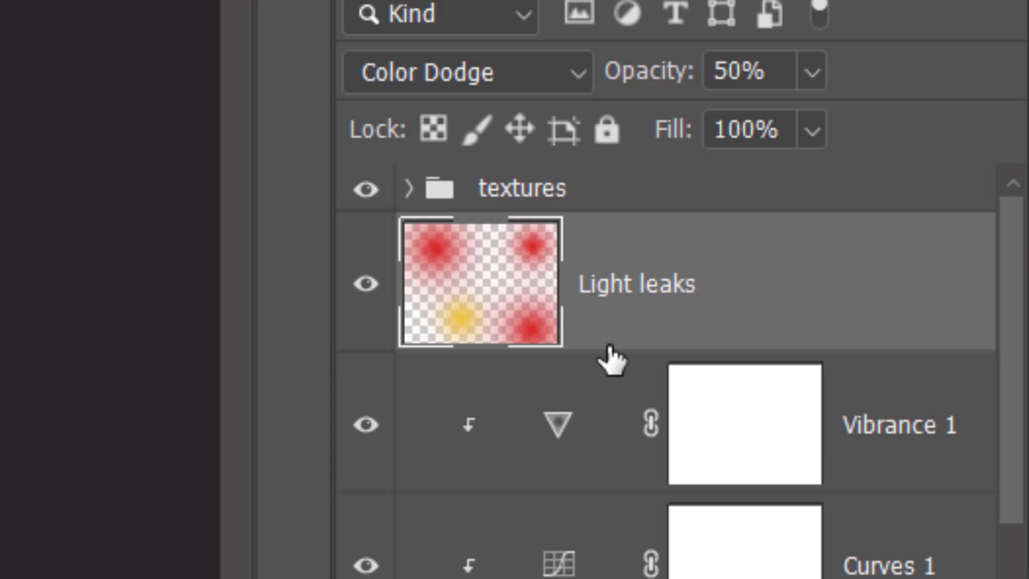
- Alt-click between Light leaks and Vibrance 1 to clip the glows to the photo
key(alt)
click(605, 343)
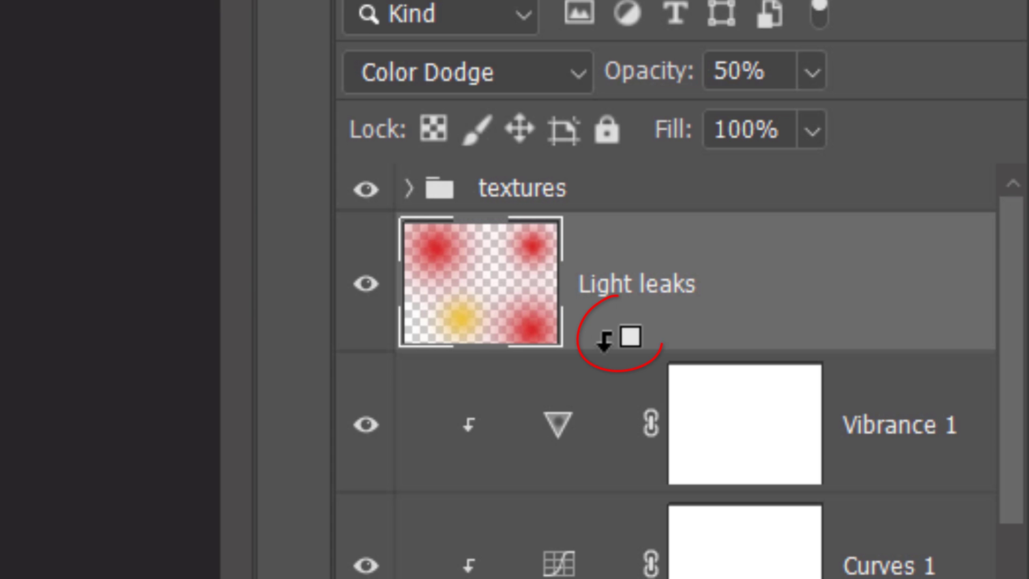